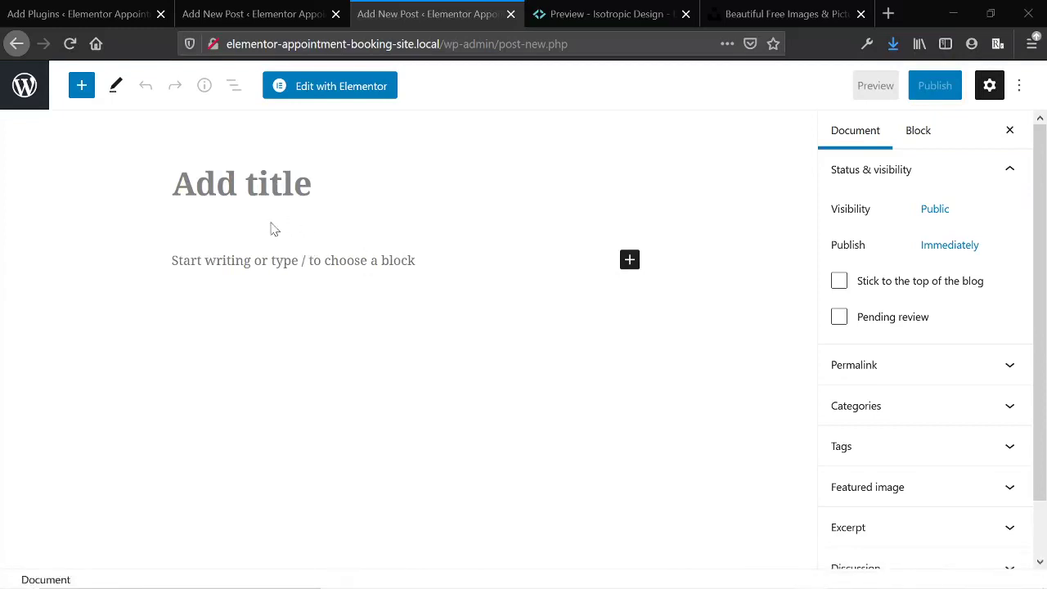
pyautogui.click(173, 184)
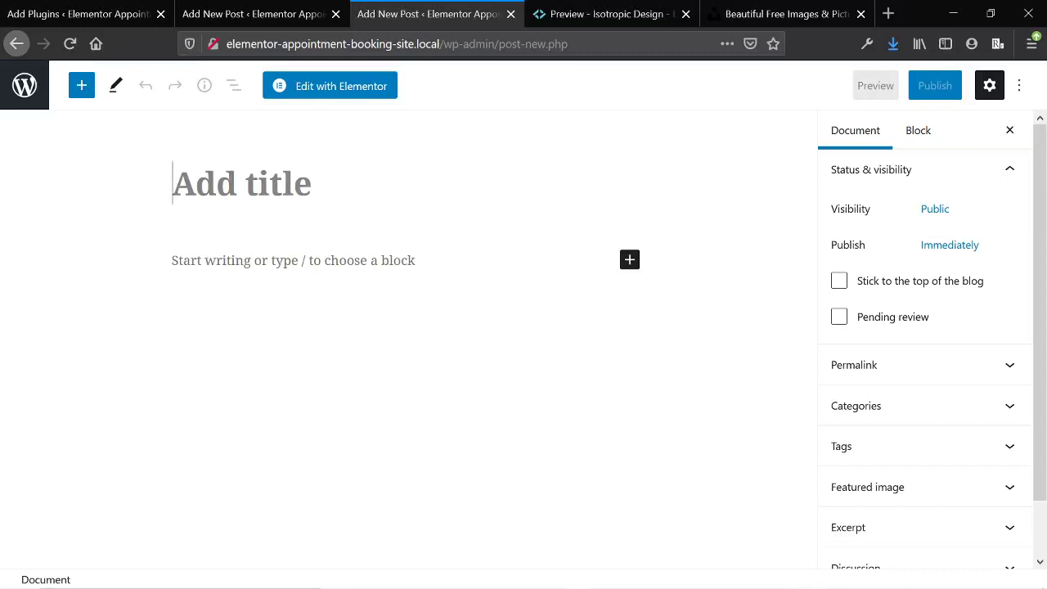
pyautogui.click(172, 260)
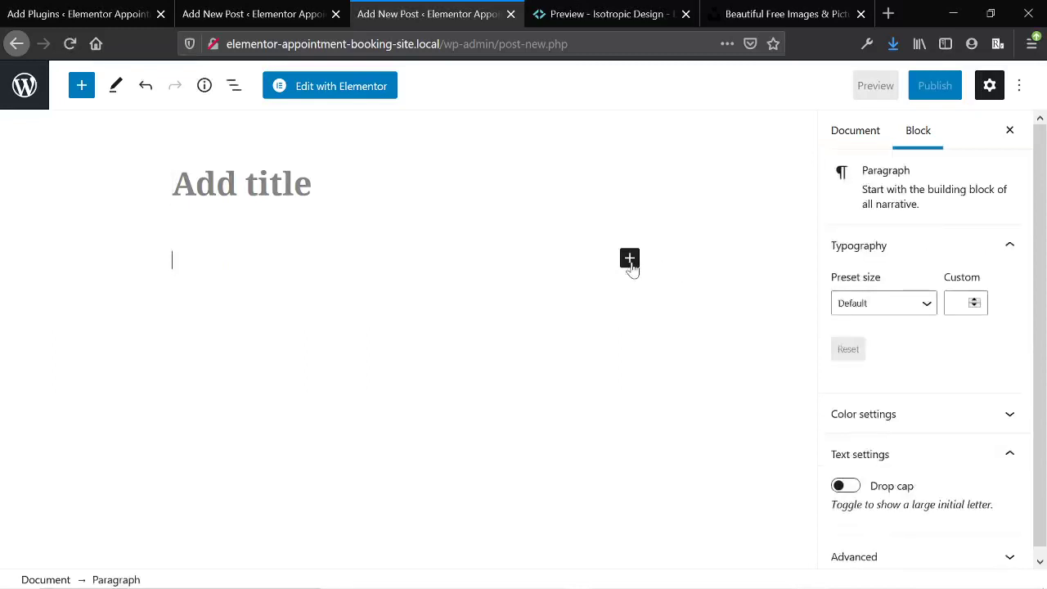
pyautogui.write('gj')
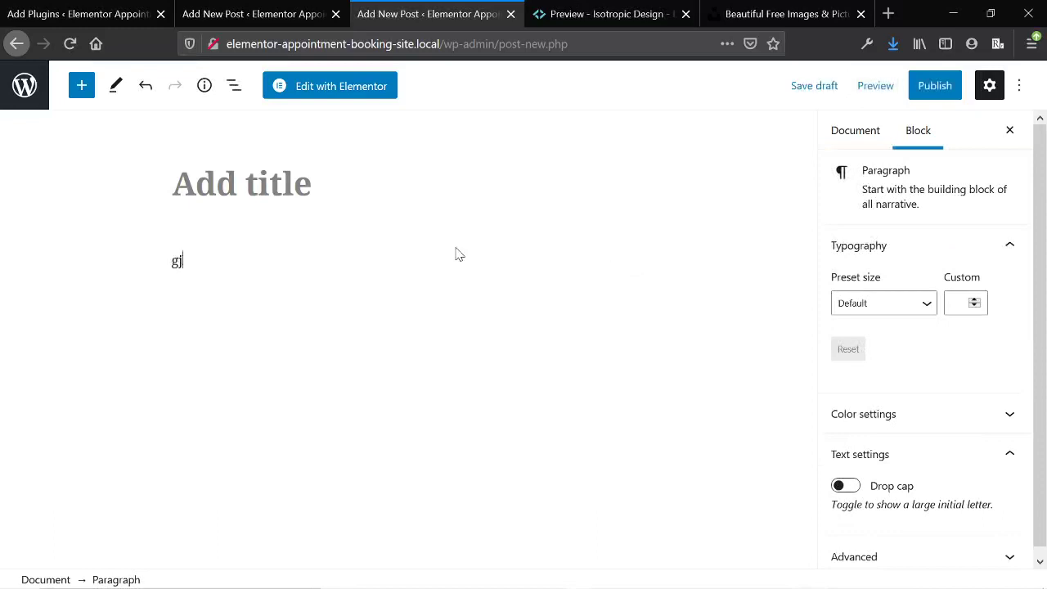
pyautogui.write('hjhfjhgjhfjhf')
pyautogui.press('BackSpace')
pyautogui.press('BackSpace')
pyautogui.press('BackSpace')
pyautogui.press('BackSpace')
pyautogui.press('BackSpace')
pyautogui.press('BackSpace')
pyautogui.press('BackSpace')
pyautogui.press('BackSpace')
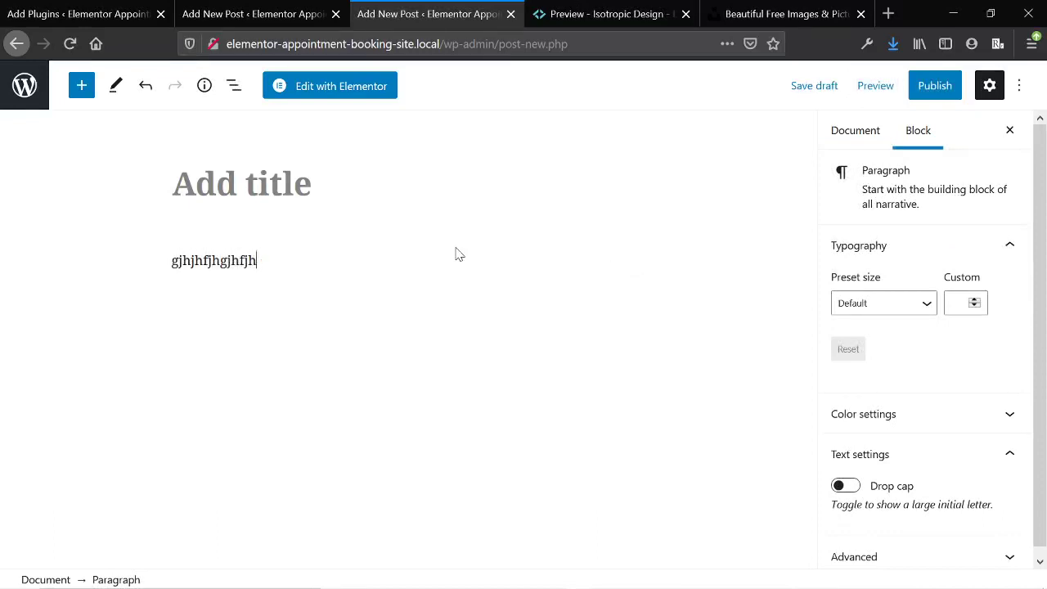
pyautogui.press('BackSpace')
pyautogui.press('BackSpace')
pyautogui.press('BackSpace')
pyautogui.press('BackSpace')
pyautogui.press('BackSpace')
pyautogui.press('BackSpace')
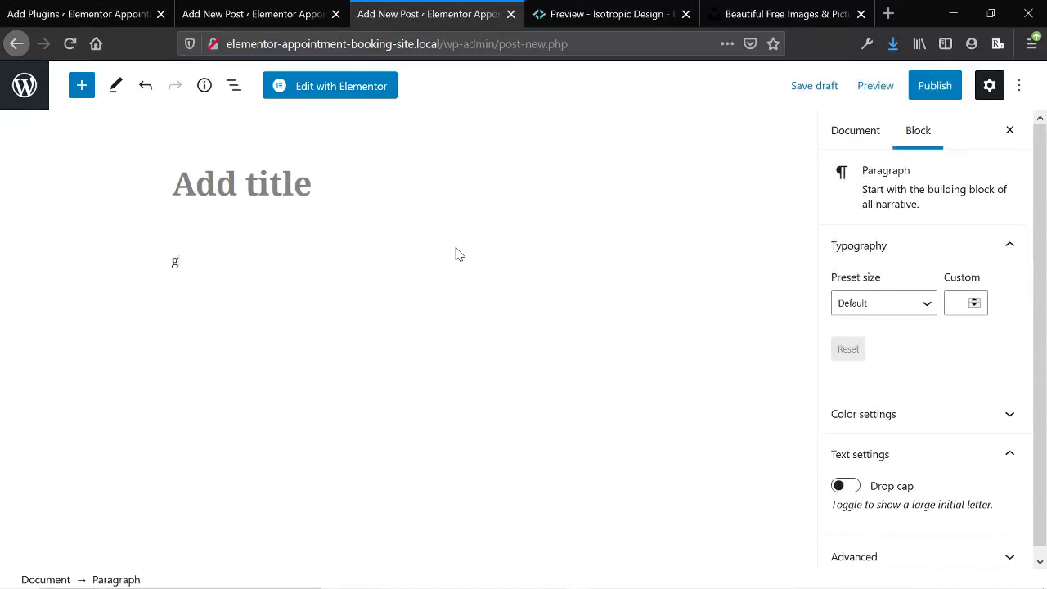
pyautogui.press('BackSpace')
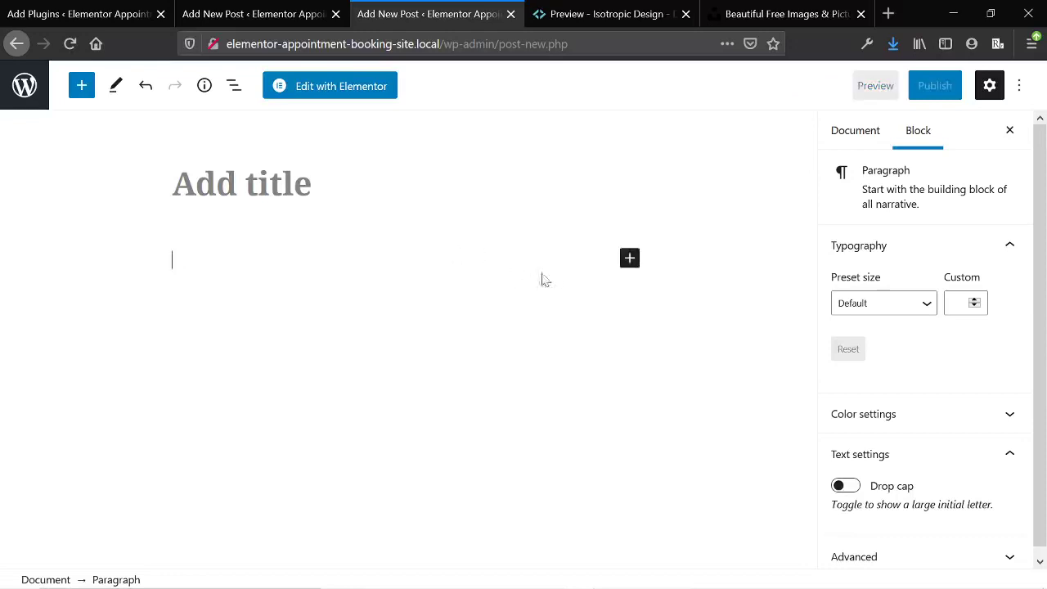
# Step: Browse the full block library, examining the Text, Media and Design blocks and the previews of Columns and Group
pyautogui.click(629, 258)
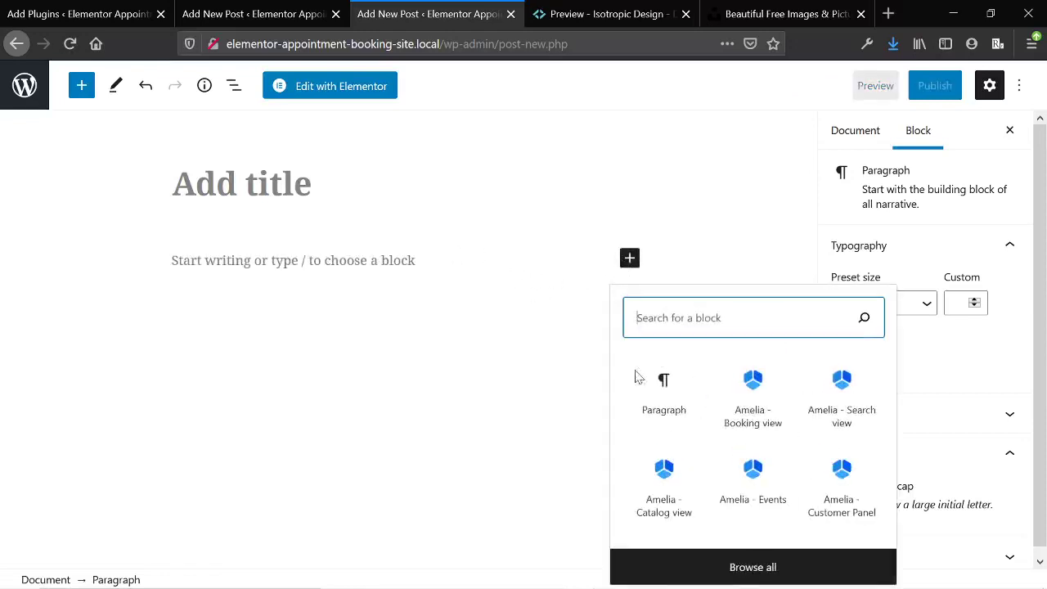
pyautogui.click(748, 573)
pyautogui.scroll(-3, 134, 371)
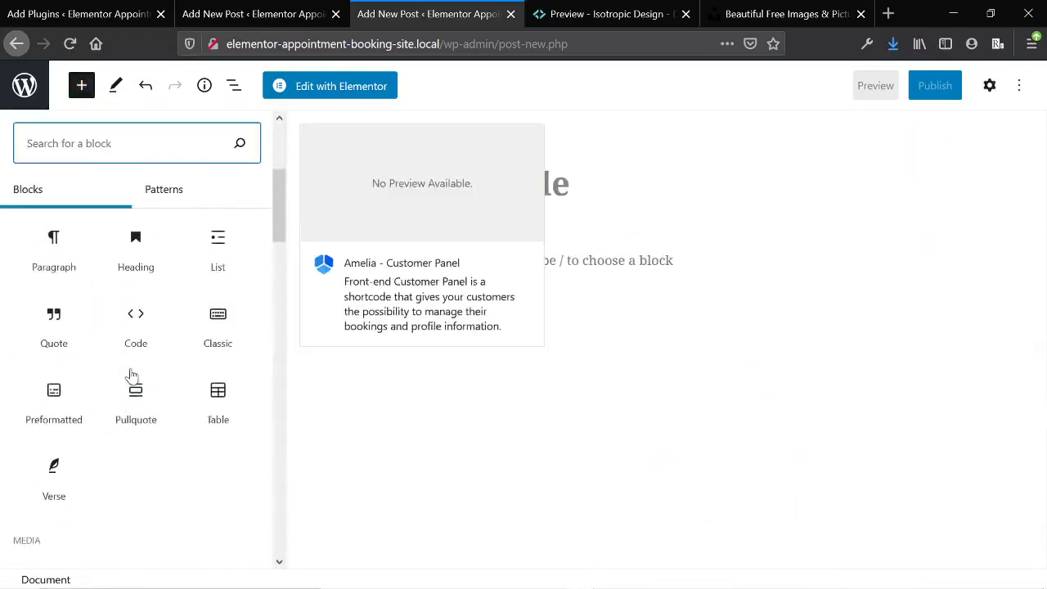
pyautogui.scroll(1, 47, 339)
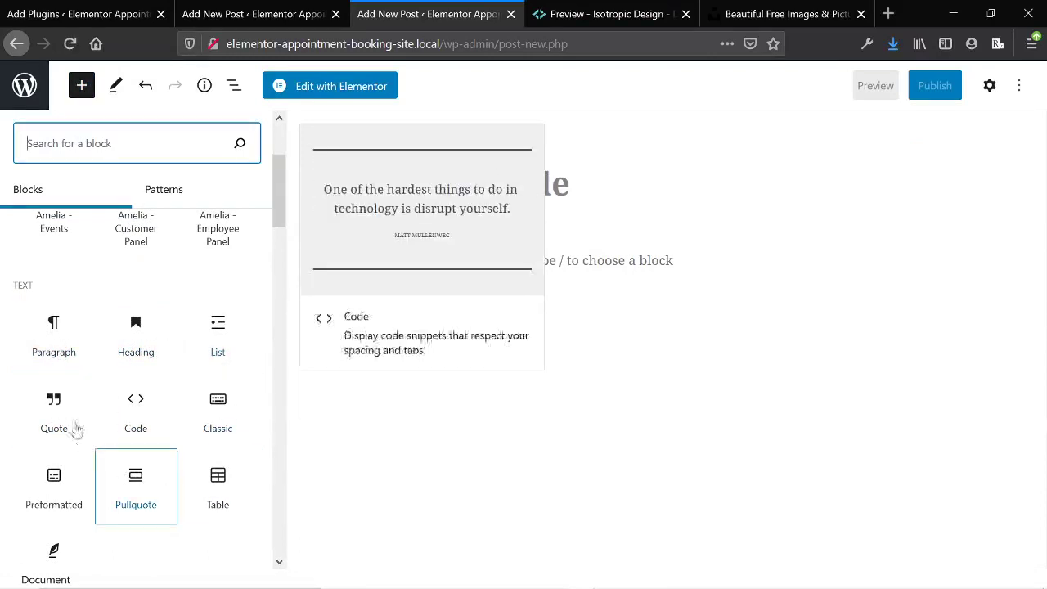
pyautogui.scroll(-2, 141, 395)
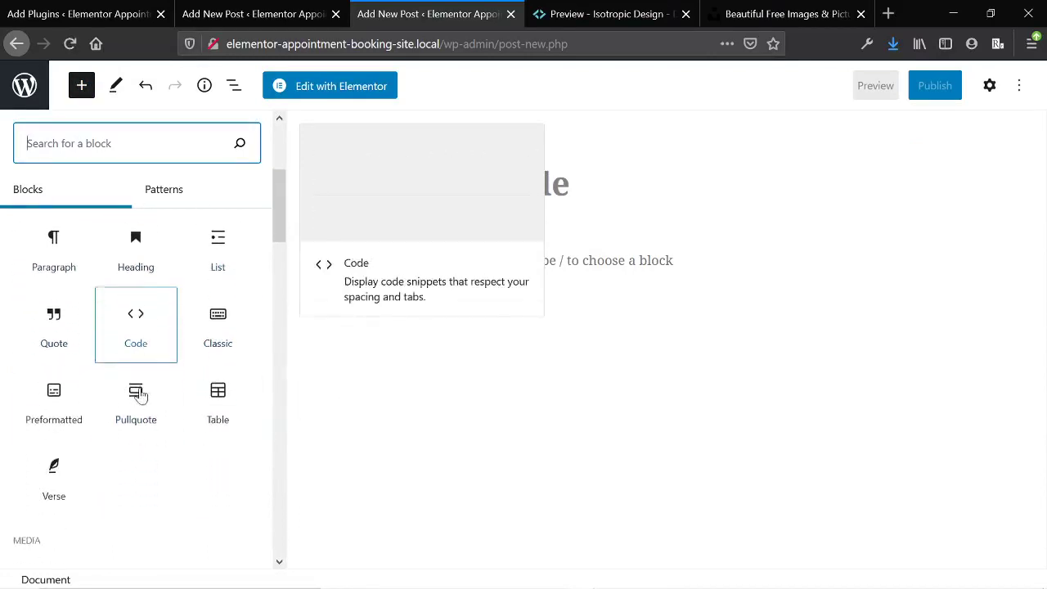
pyautogui.scroll(-5, 141, 395)
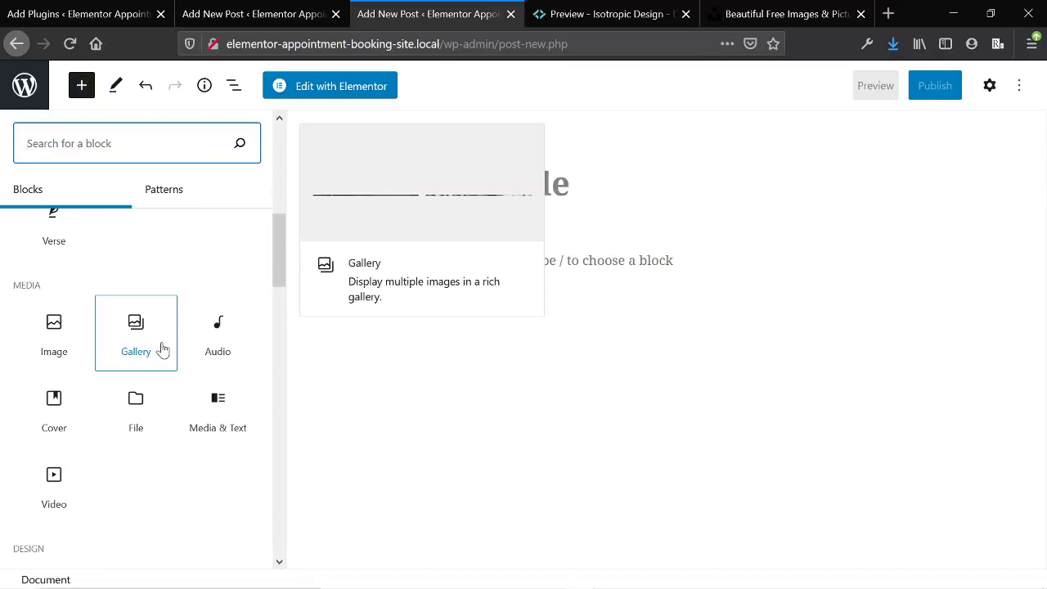
pyautogui.scroll(-3, 159, 350)
pyautogui.scroll(-2, 204, 351)
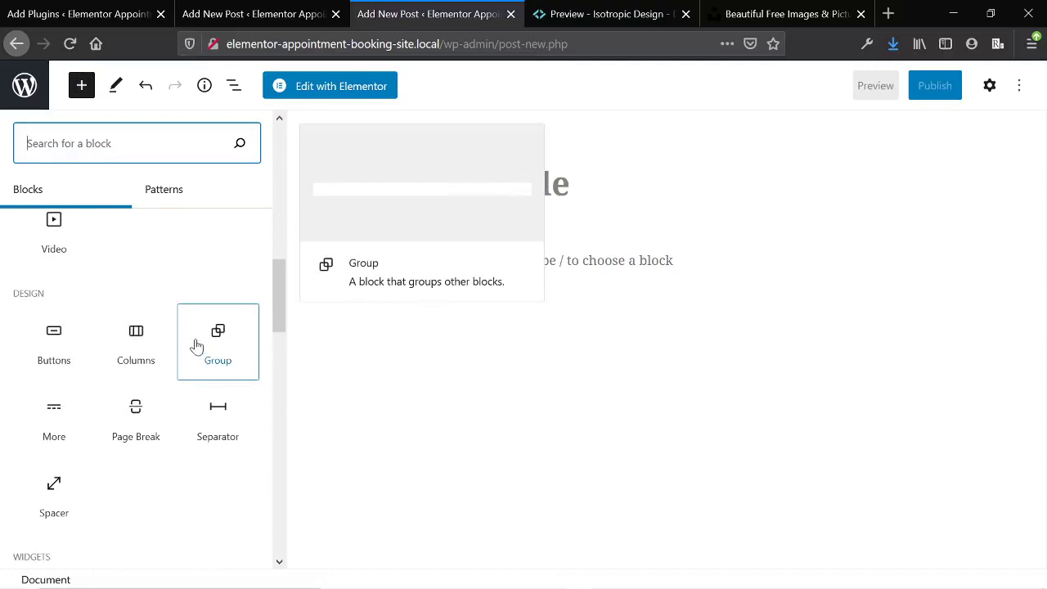
pyautogui.moveTo(136, 342)
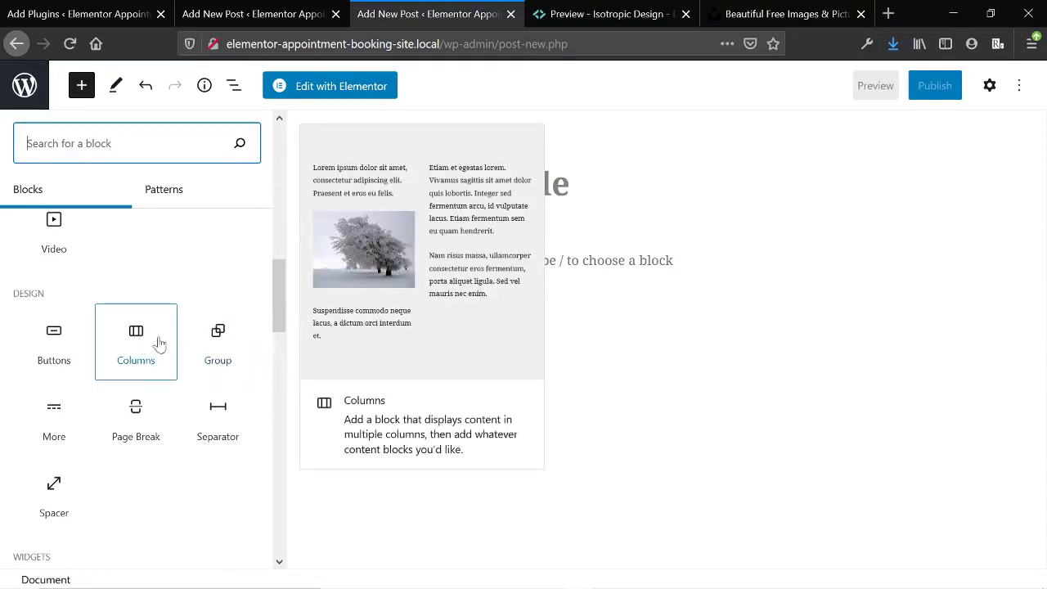
pyautogui.moveTo(187, 355)
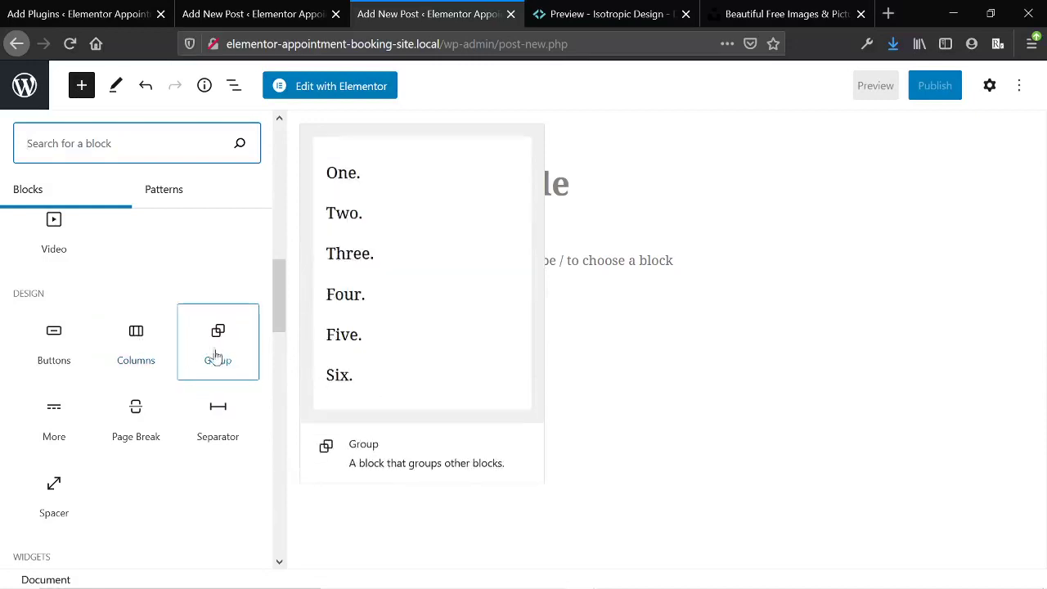
# Step: Insert a Columns block with the 50 / 50 variation and add a Paragraph block to its first column
pyautogui.click(143, 354)
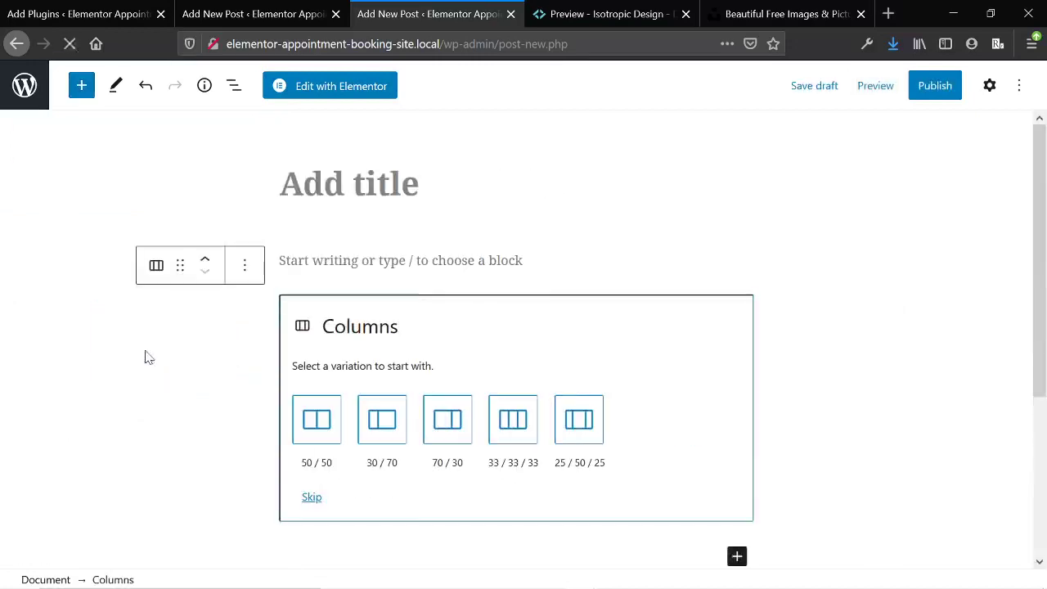
pyautogui.click(316, 420)
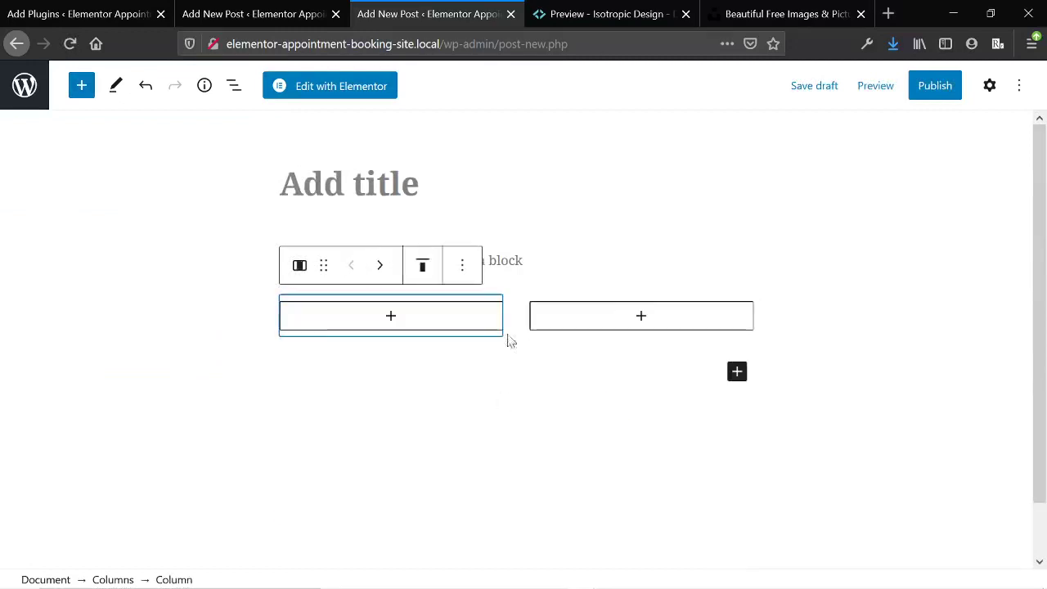
pyautogui.click(391, 317)
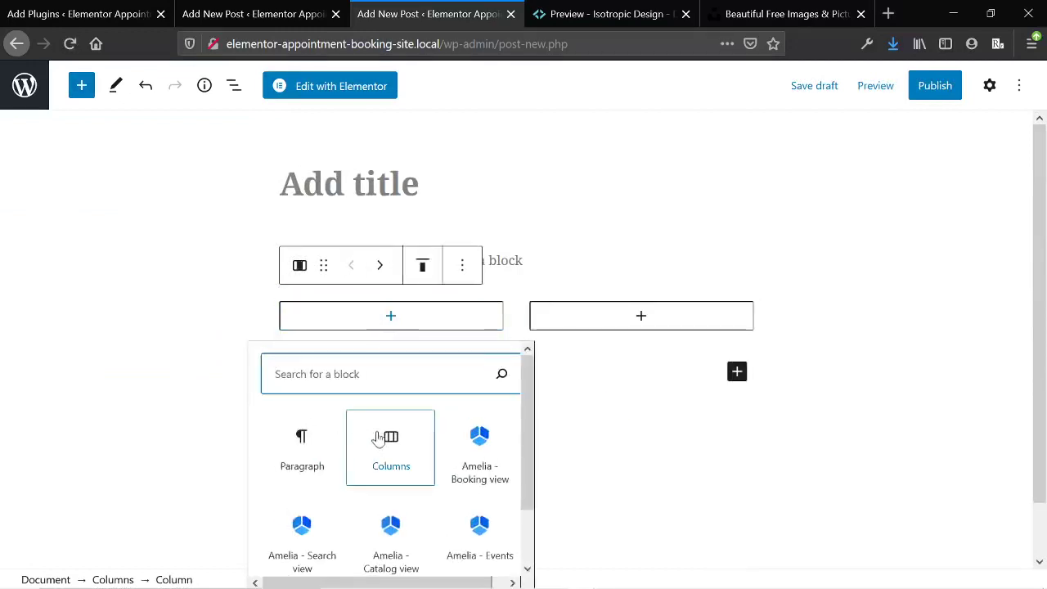
pyautogui.scroll(-1, 378, 440)
pyautogui.click(329, 435)
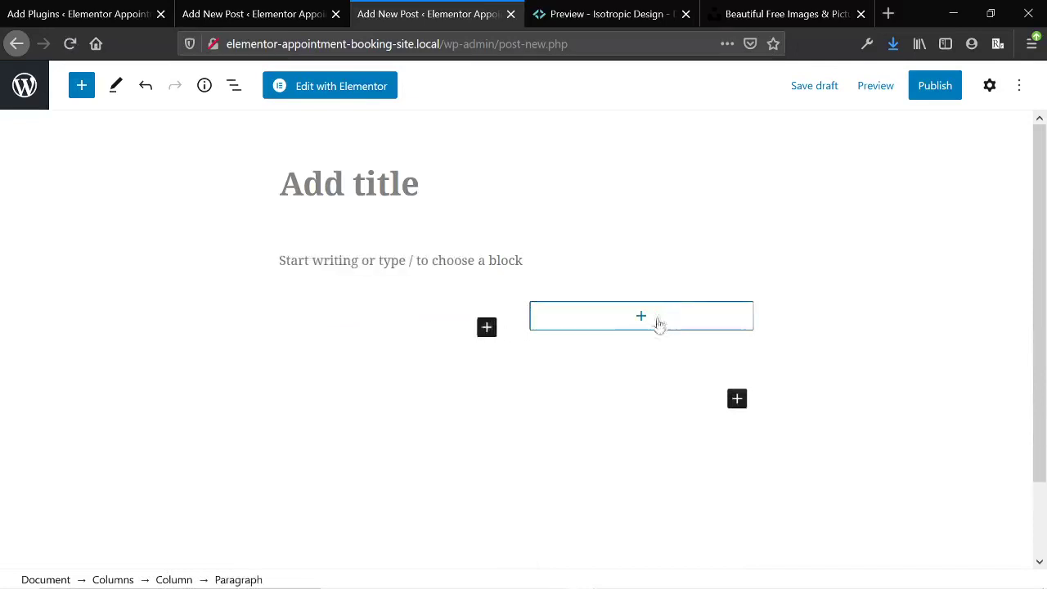
# Step: Search for "ga" to add a Gallery block to the second column, and open the media library for it
pyautogui.click(652, 325)
pyautogui.scroll(-1, 582, 423)
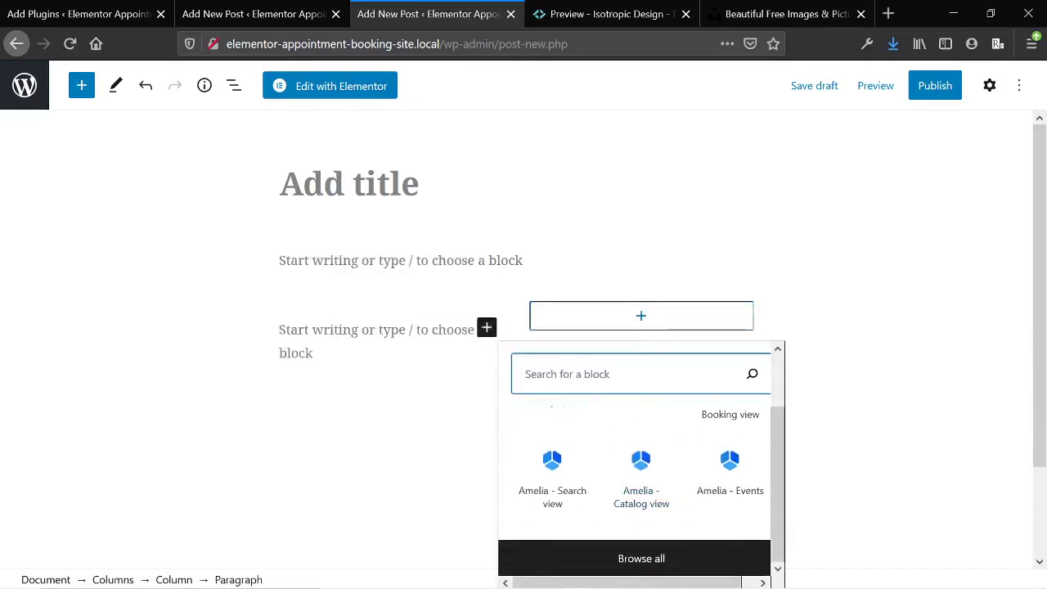
pyautogui.write('gs')
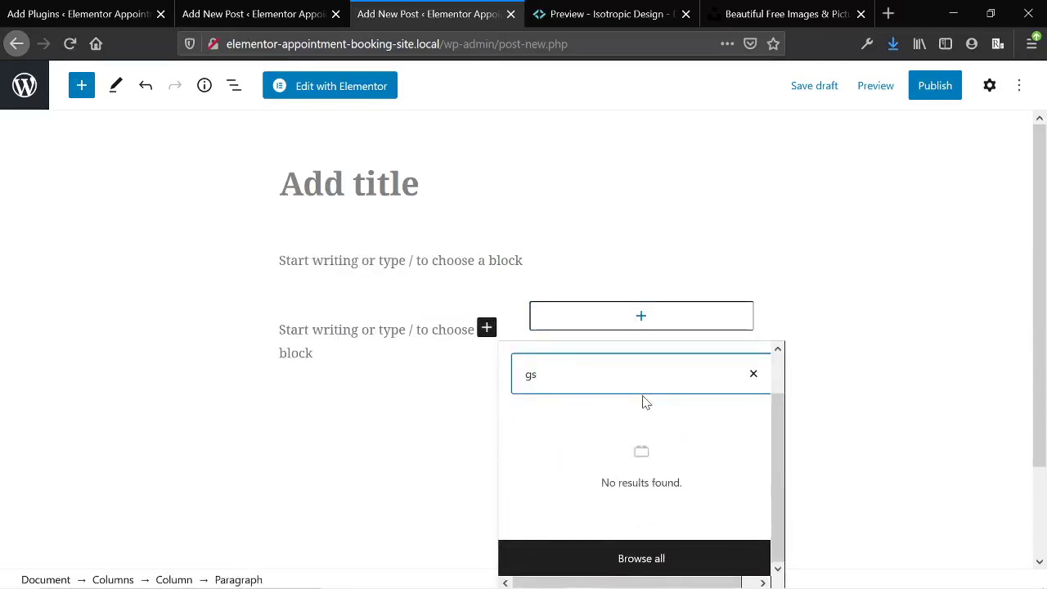
pyautogui.press('BackSpace')
pyautogui.write('a')
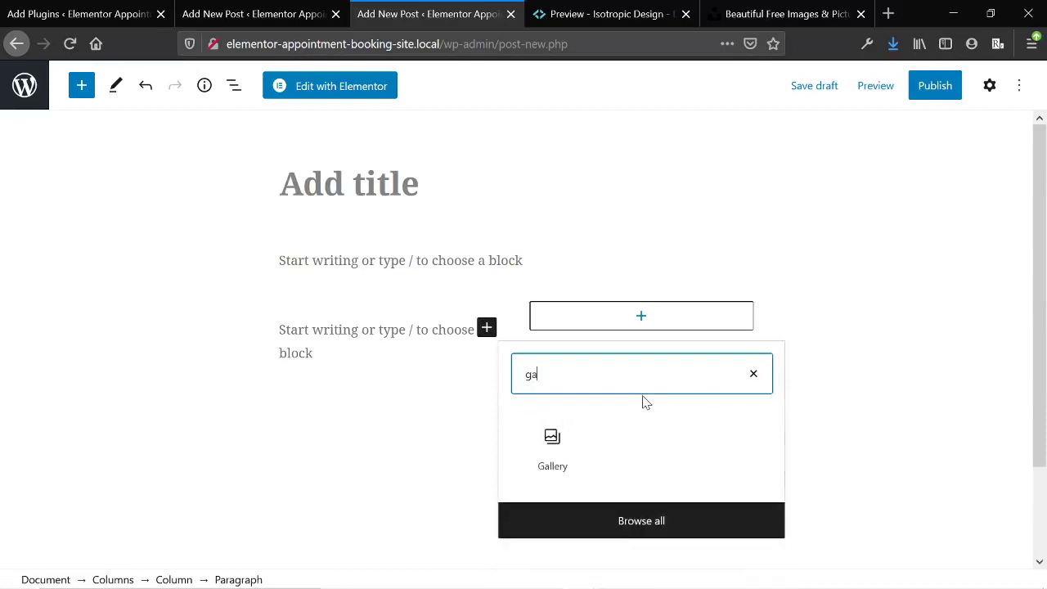
pyautogui.click(575, 464)
pyautogui.click(579, 436)
pyautogui.click(316, 141)
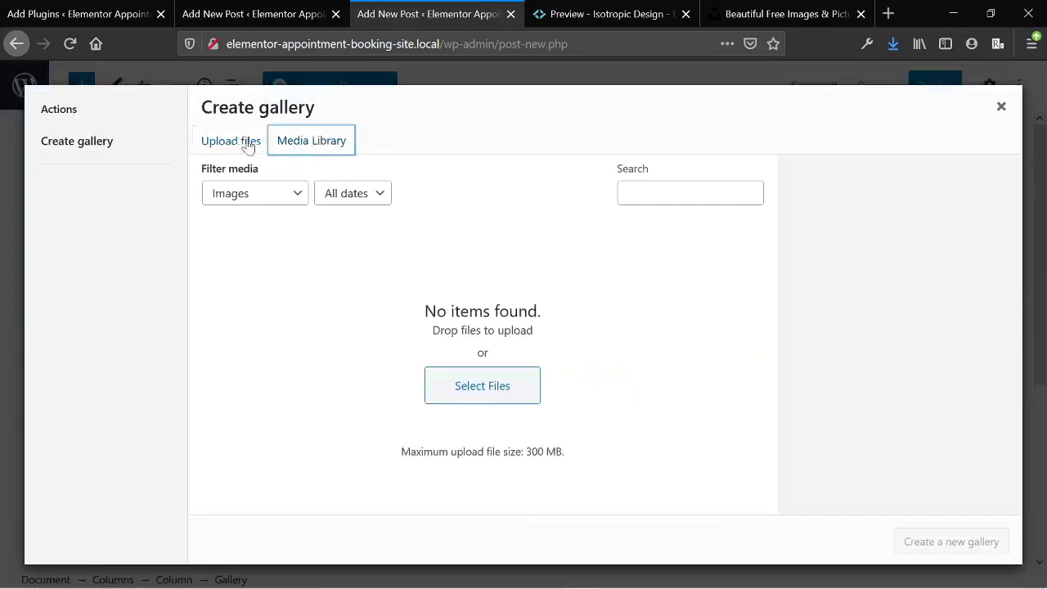
# Step: Switch to the Unsplash site and save the XPS laptop photo and the eagle photo as files
pyautogui.click(746, 18)
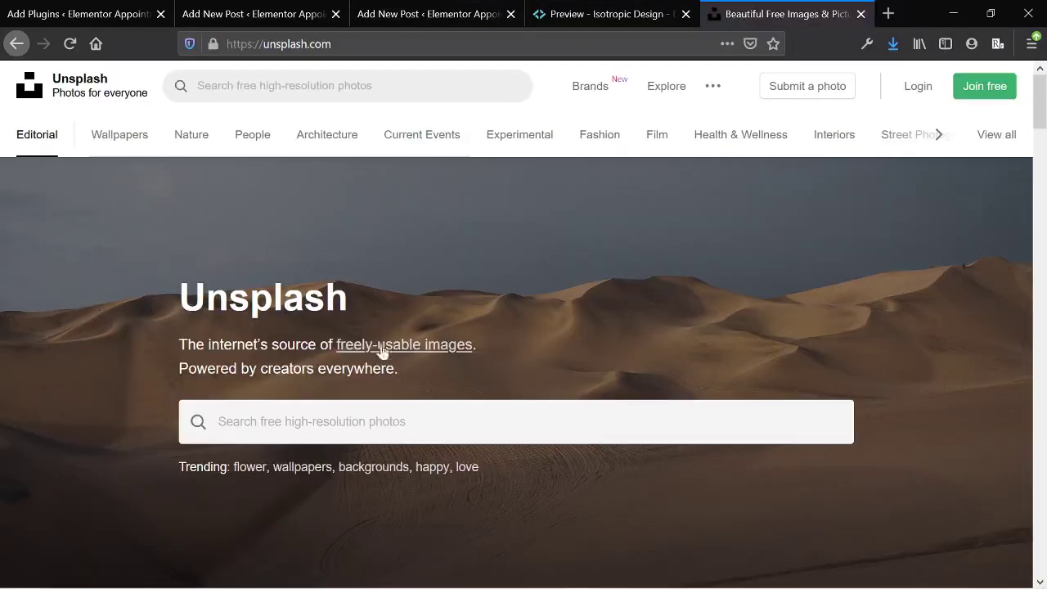
pyautogui.scroll(-5, 384, 338)
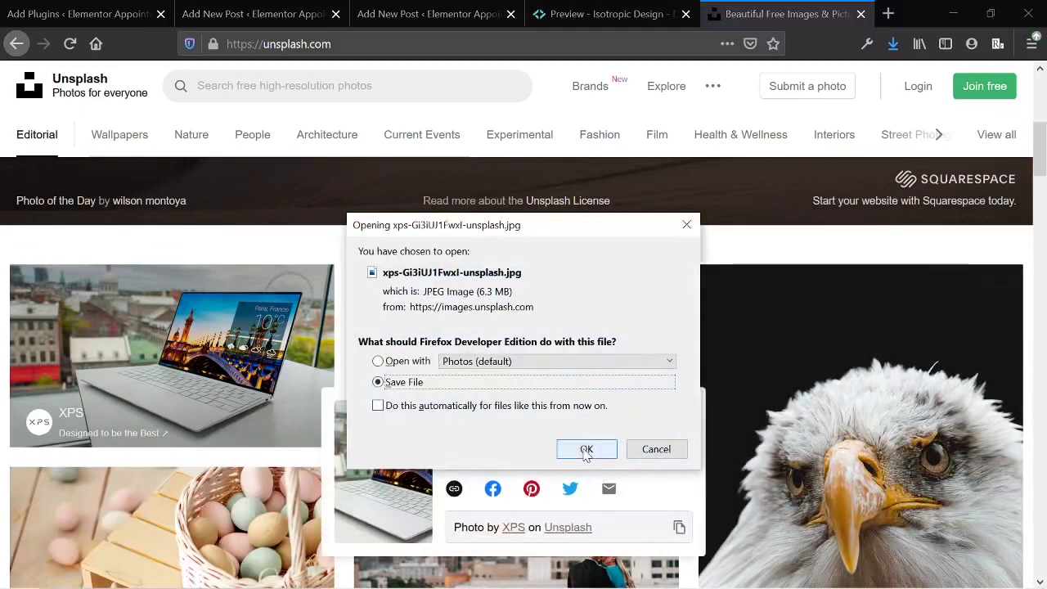
pyautogui.click(586, 452)
pyautogui.scroll(-3, 586, 455)
pyautogui.click(686, 408)
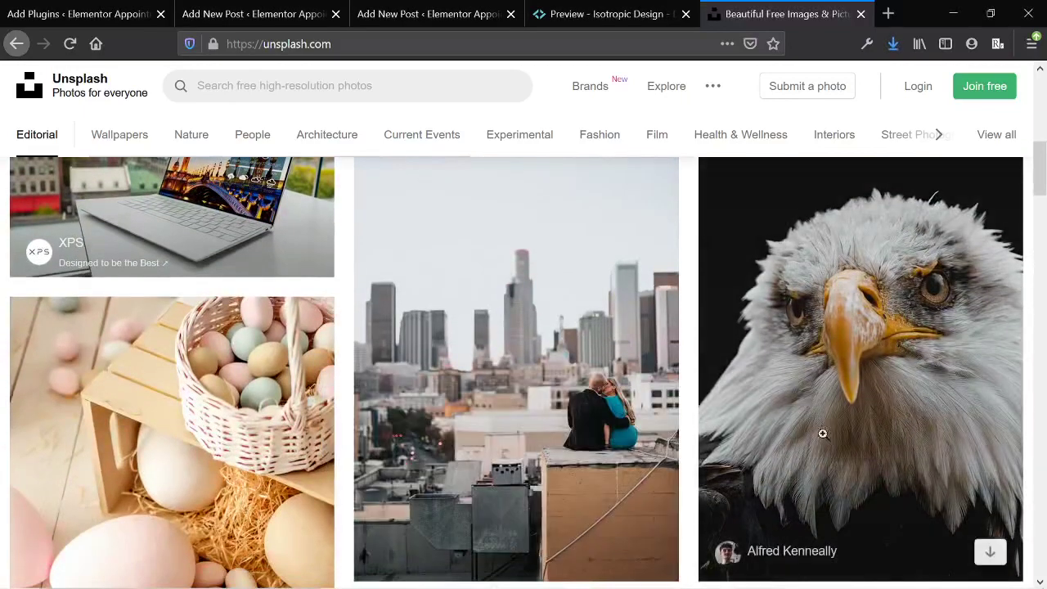
pyautogui.click(990, 552)
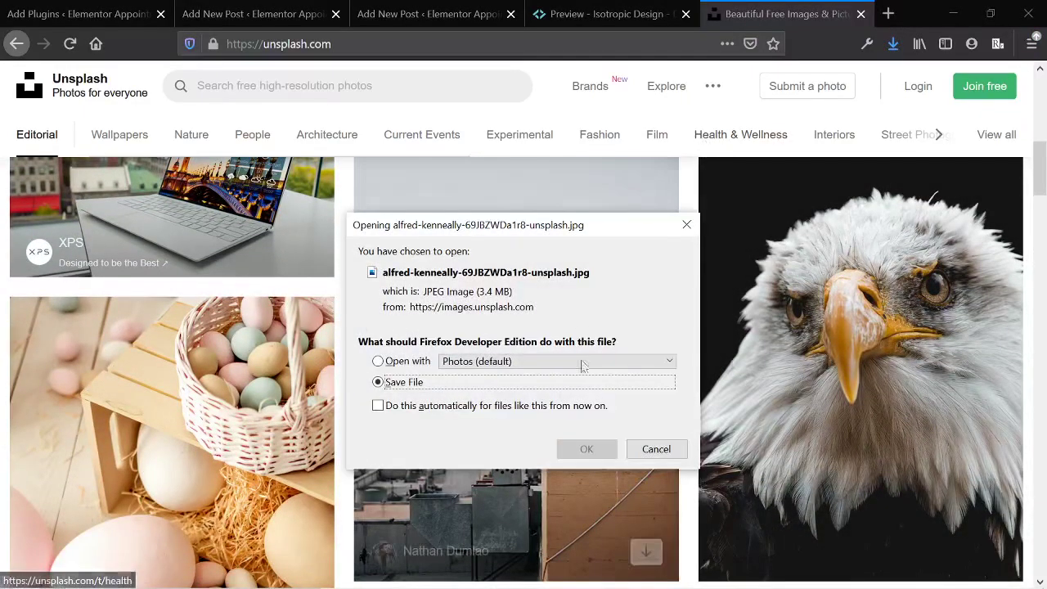
pyautogui.click(609, 450)
# Step: Return to the post's gallery dialog, upload the two downloaded photos to the media library, and close the dialog
pyautogui.click(410, 14)
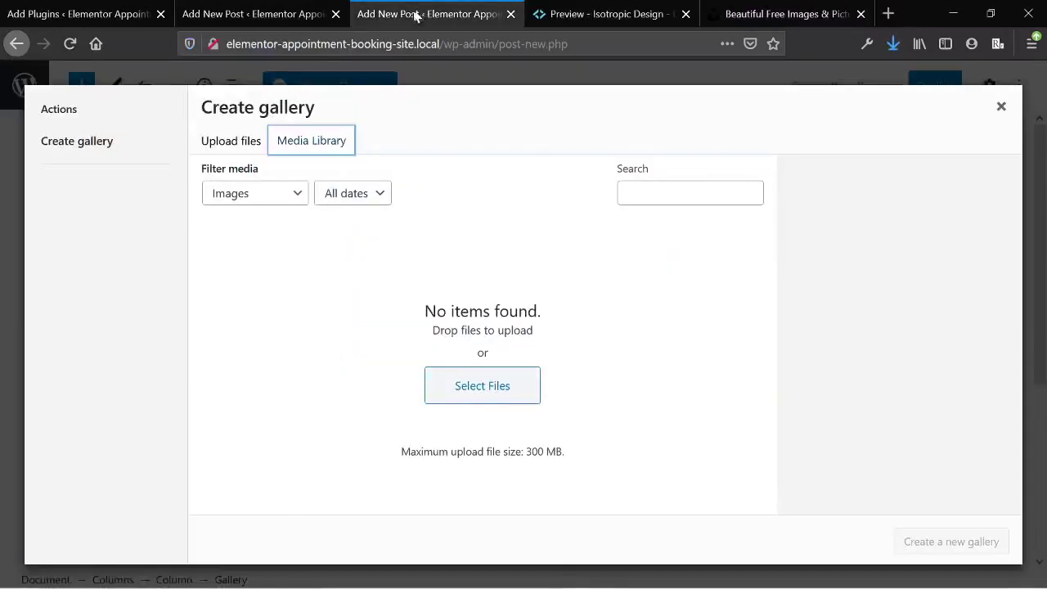
pyautogui.click(894, 43)
pyautogui.moveTo(671, 86); pyautogui.dragTo(483, 327)
pyautogui.moveTo(736, 139); pyautogui.dragTo(428, 357)
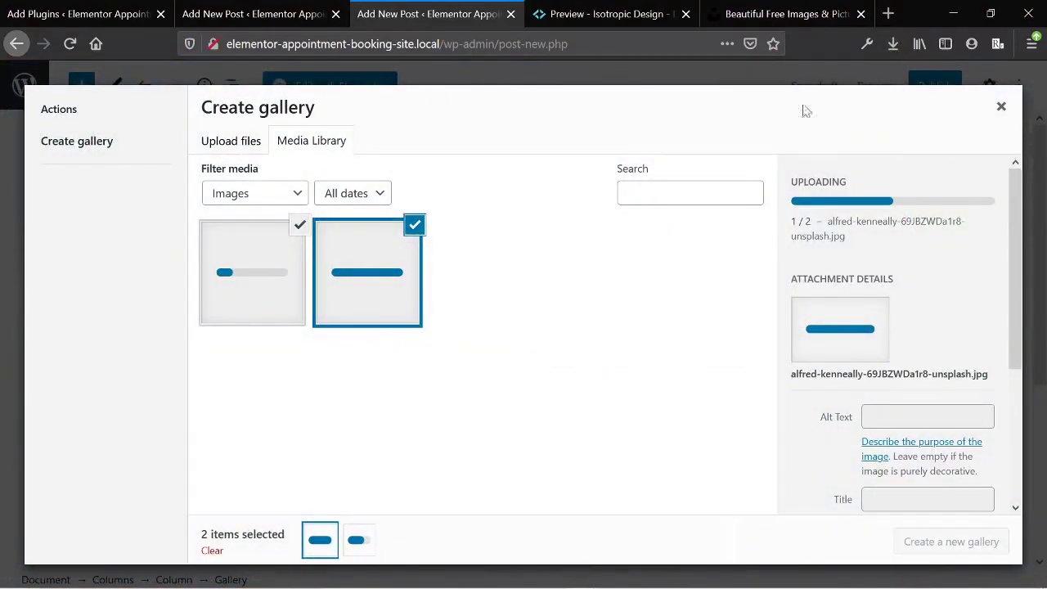
pyautogui.click(1001, 107)
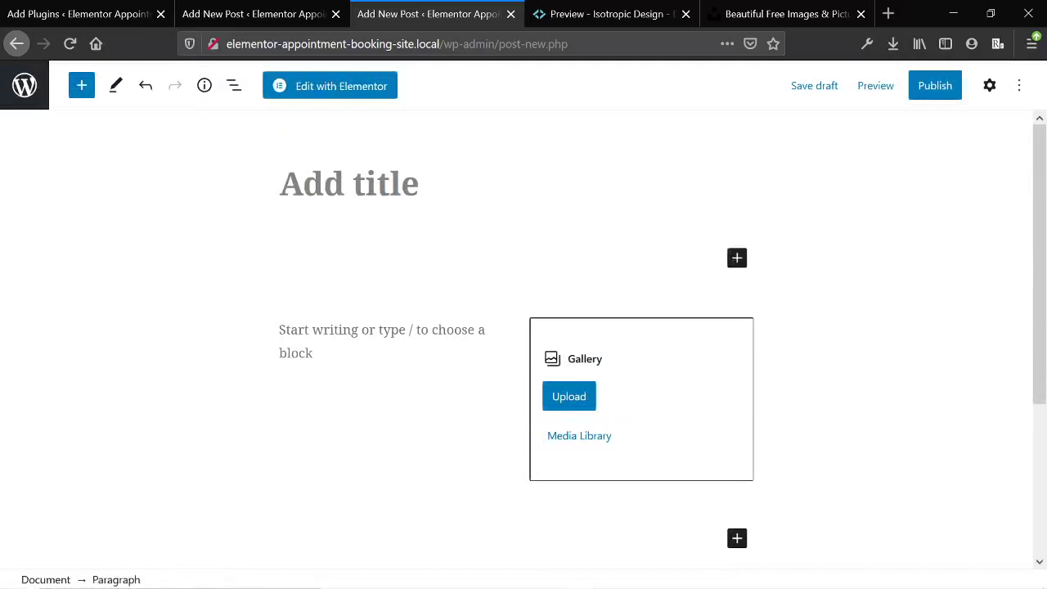
# Step: Switch to the other blank new post and open it for editing with Elementor
pyautogui.click(737, 258)
pyautogui.click(352, 184)
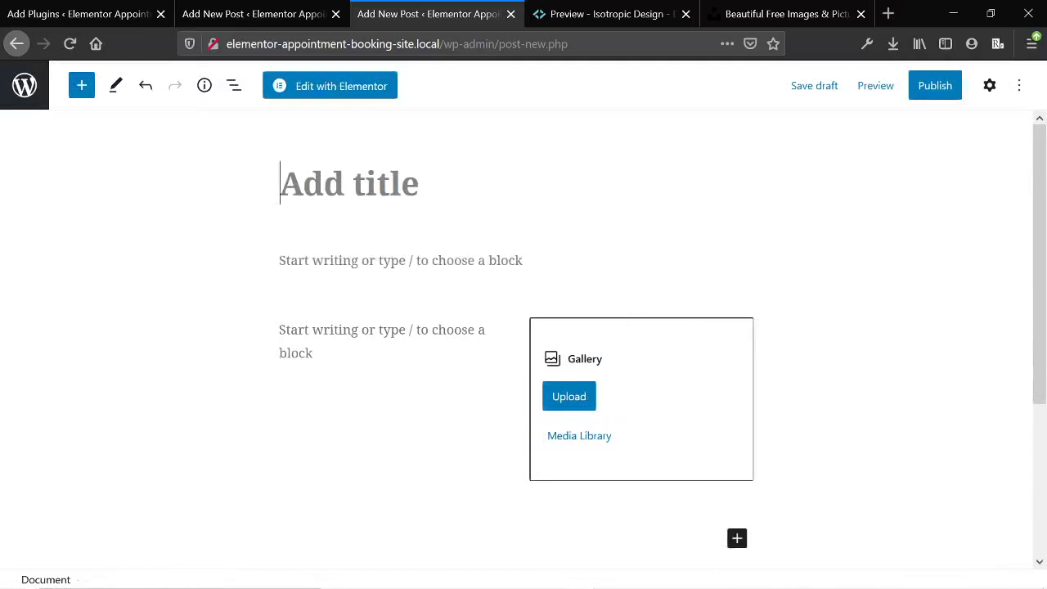
pyautogui.click(273, 18)
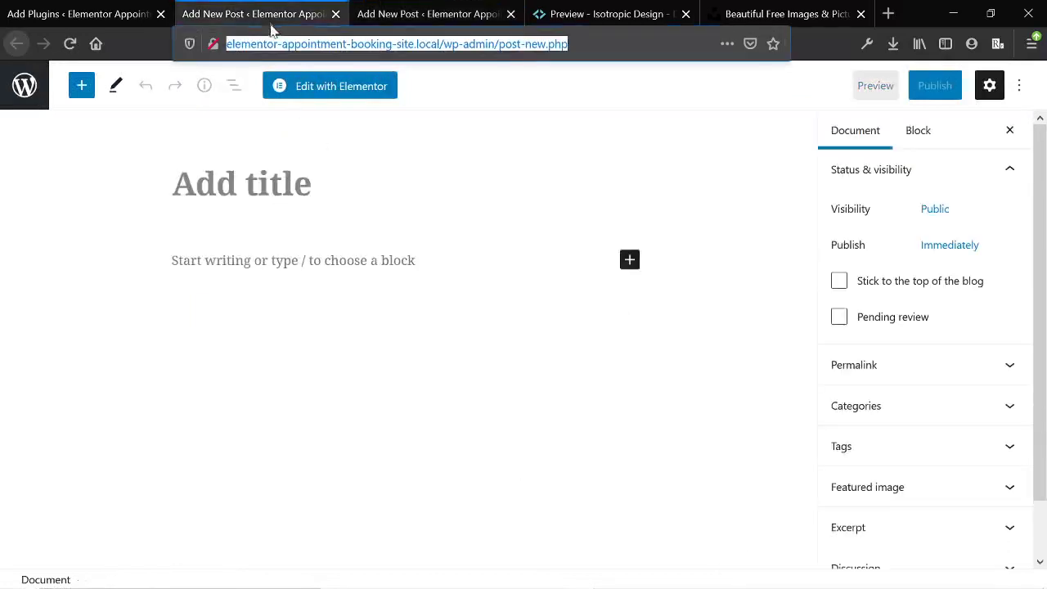
pyautogui.click(327, 91)
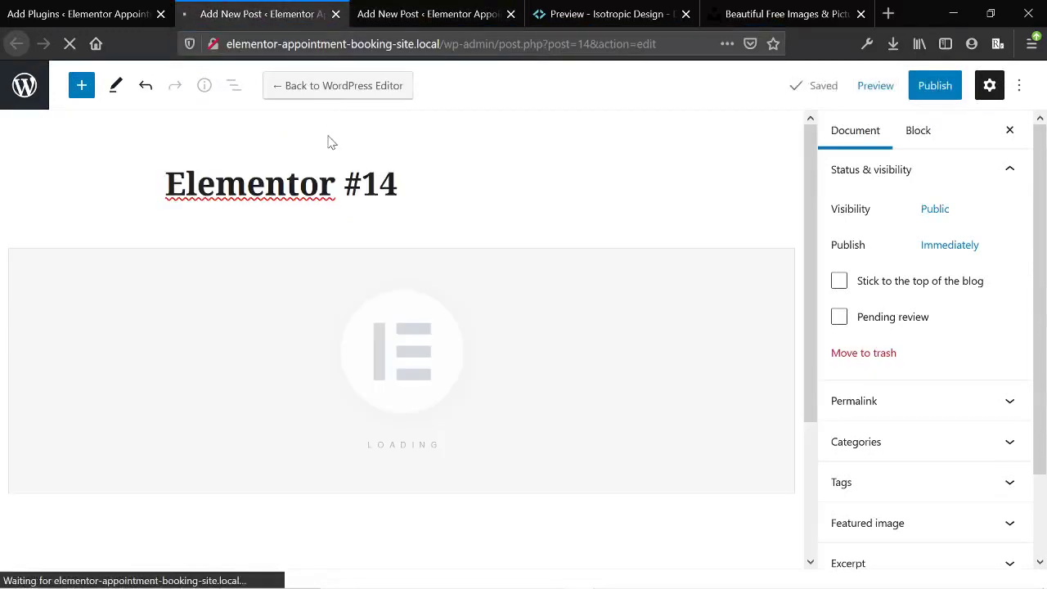
pyautogui.click(389, 14)
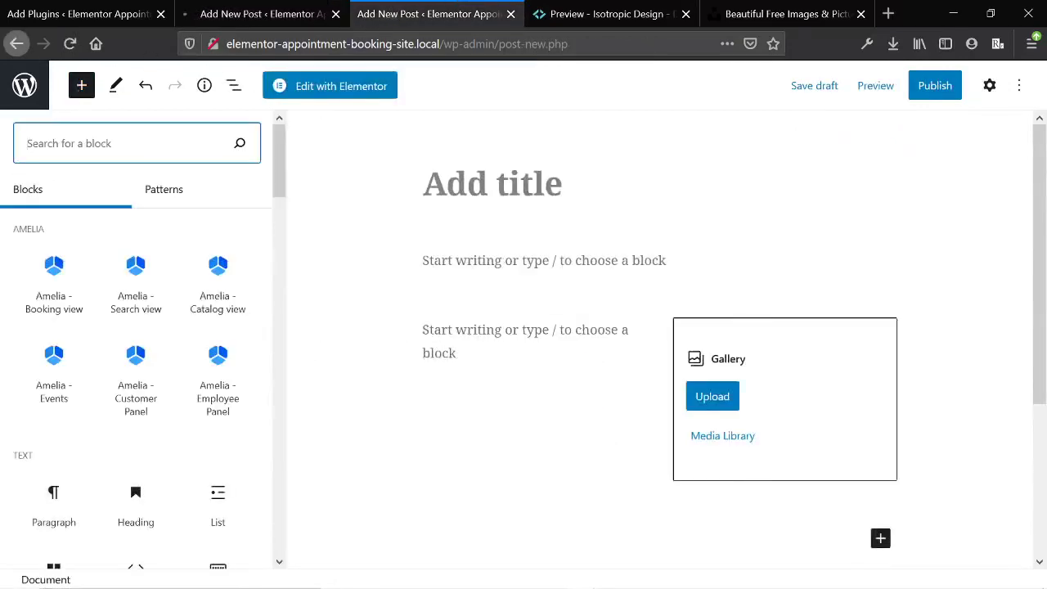
pyautogui.click(270, 17)
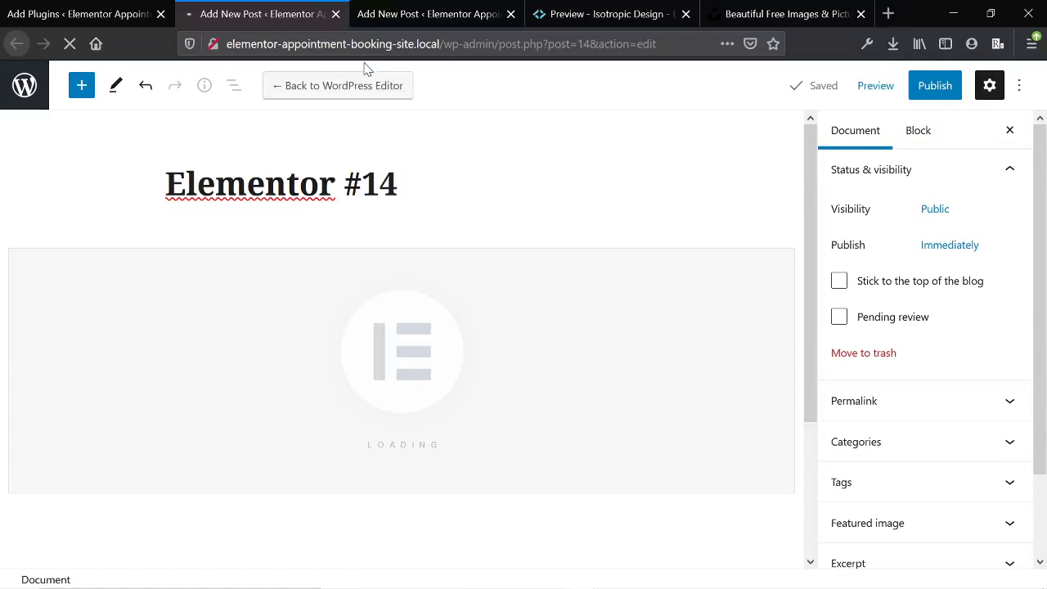
pyautogui.click(416, 24)
pyautogui.scroll(-4, 706, 456)
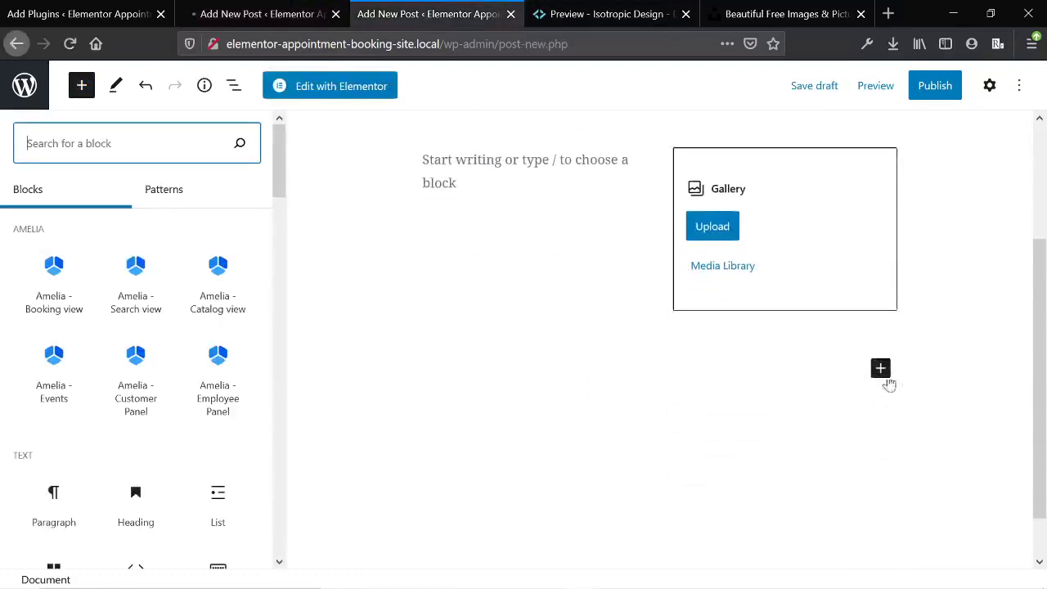
# Step: Search the blocks for "html" and add a Custom HTML block below the columns in the block-editor post
pyautogui.click(886, 372)
pyautogui.click(737, 368)
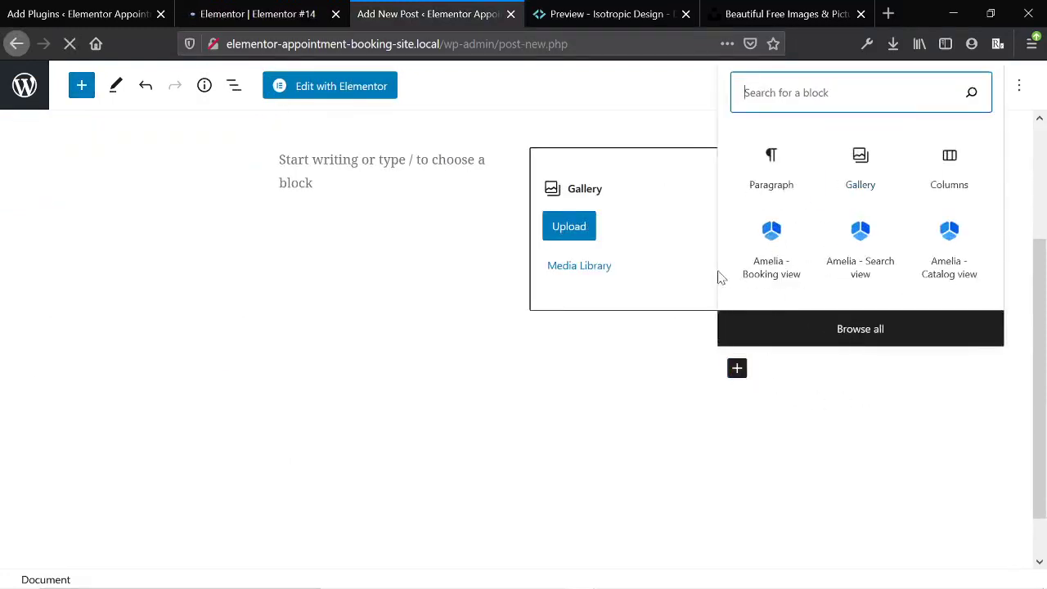
pyautogui.write('html')
pyautogui.click(776, 496)
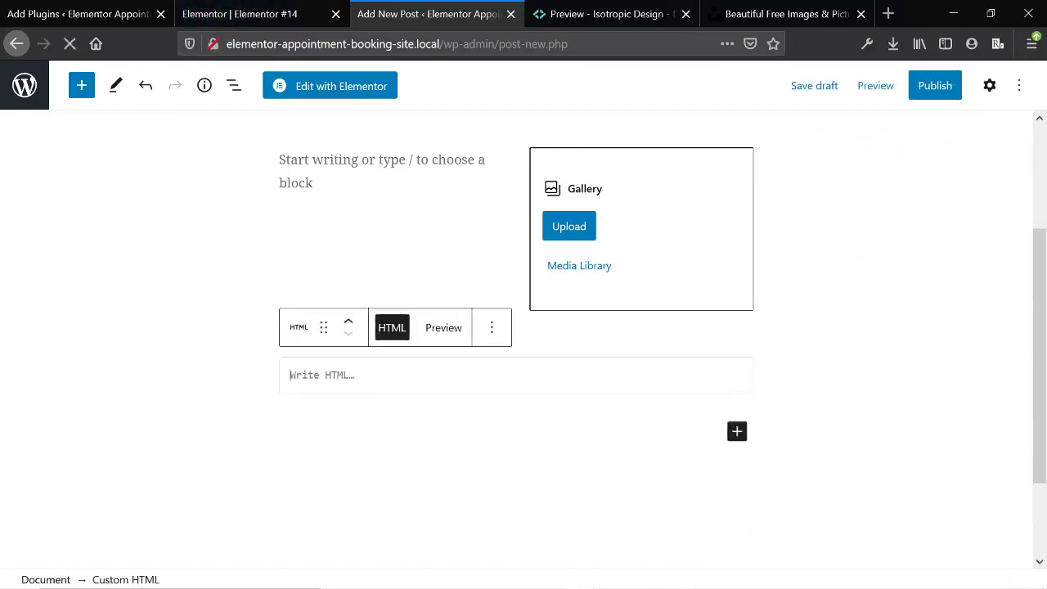
pyautogui.click(561, 16)
pyautogui.scroll(3, 422, 163)
pyautogui.scroll(-3, 346, 332)
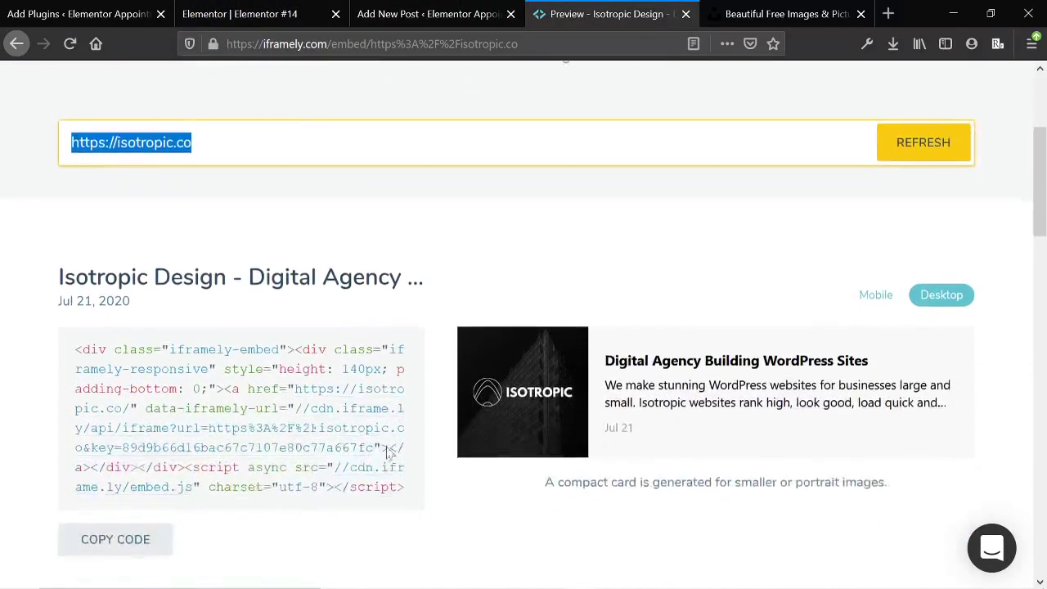
pyautogui.click(109, 518)
pyautogui.click(453, 20)
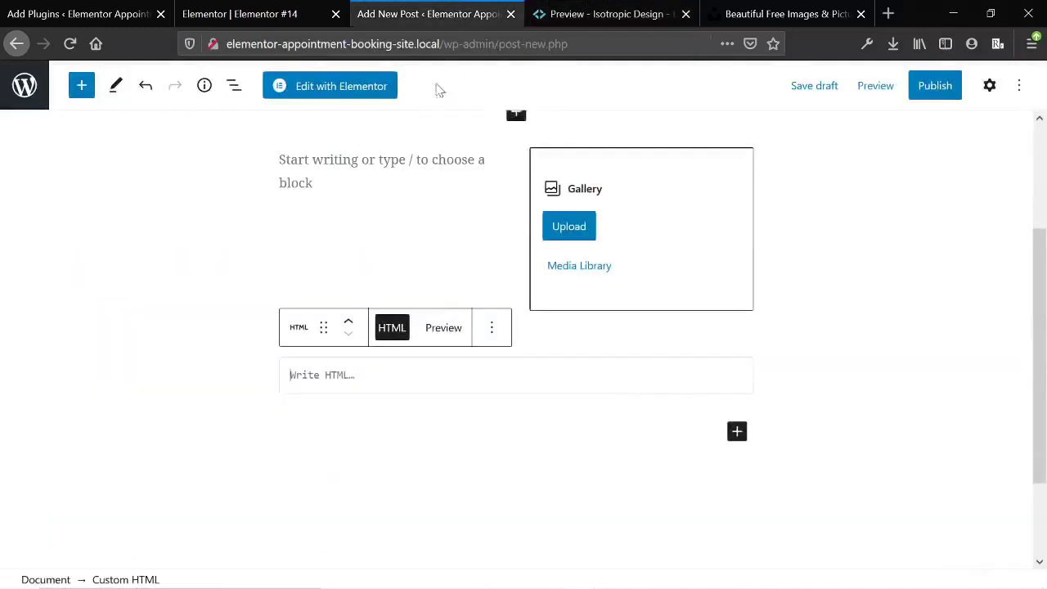
pyautogui.rightClick(436, 379)
pyautogui.click(504, 439)
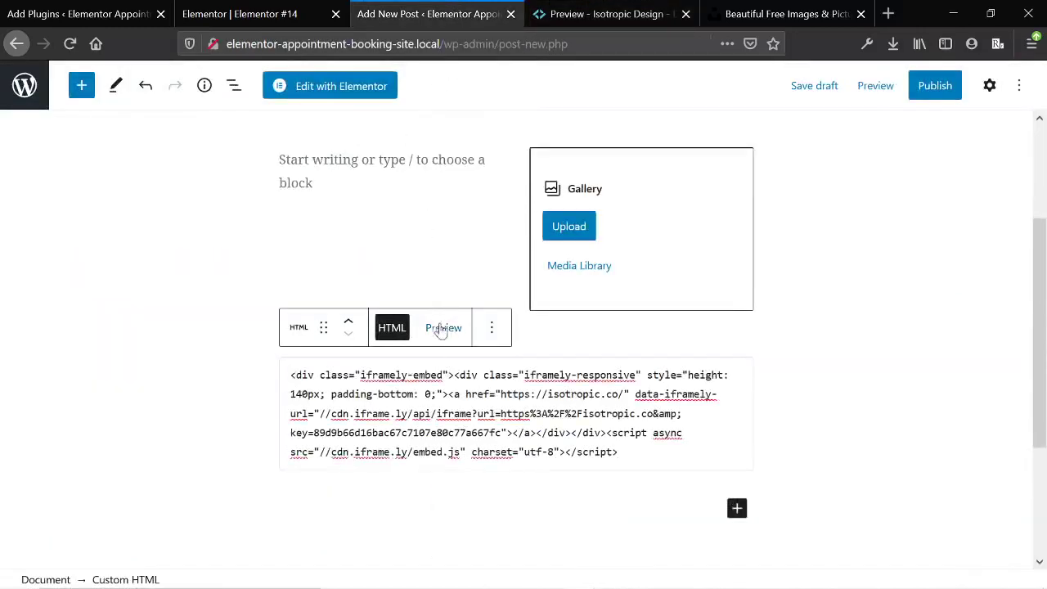
pyautogui.click(443, 327)
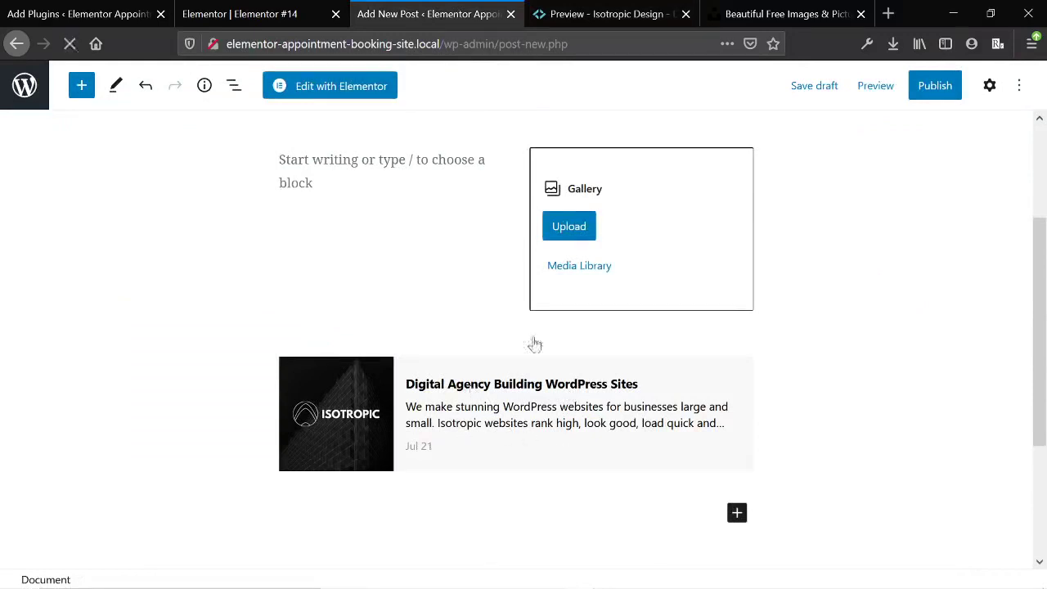
# Step: Copy the "We make stunning WordPress websites" description from the Iframely card and paste it into the empty paragraph below the post title
pyautogui.scroll(2, 506, 315)
pyautogui.click(280, 260)
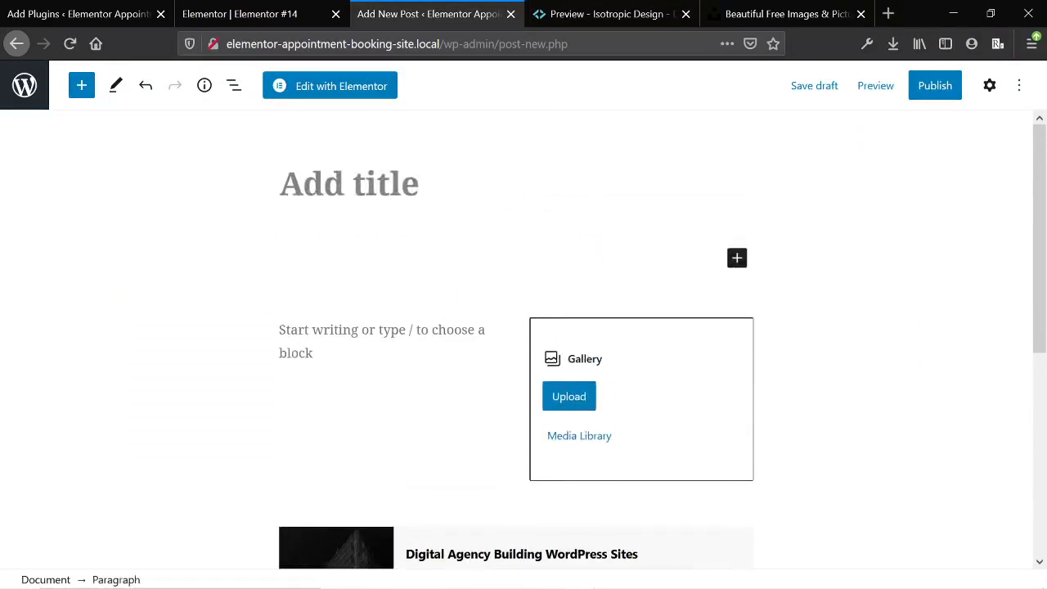
pyautogui.click(603, 14)
pyautogui.scroll(-2, 449, 388)
pyautogui.scroll(4, 449, 387)
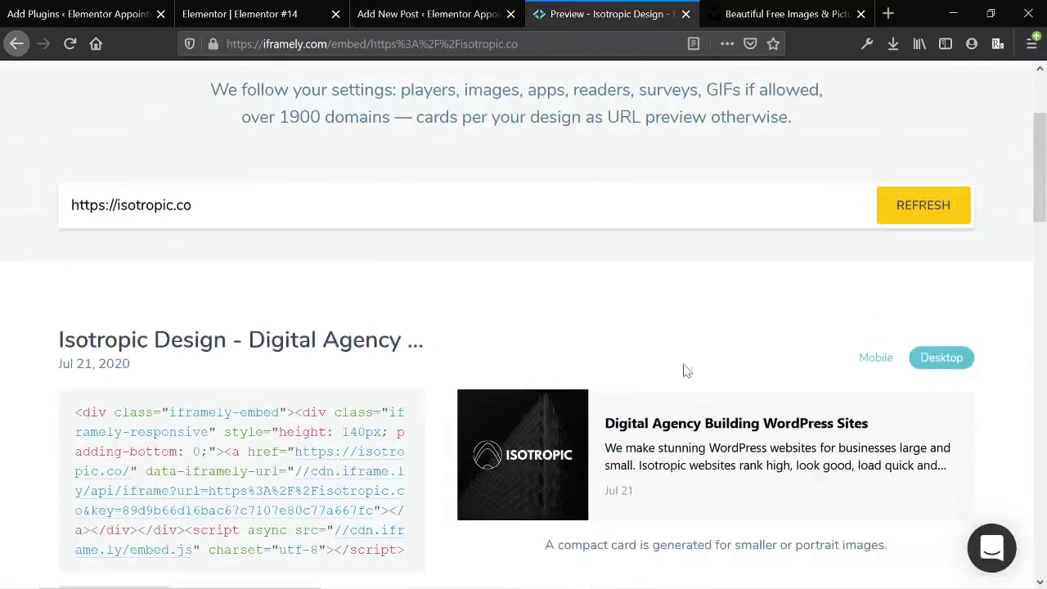
pyautogui.tripleClick(698, 462)
pyautogui.rightClick(697, 461)
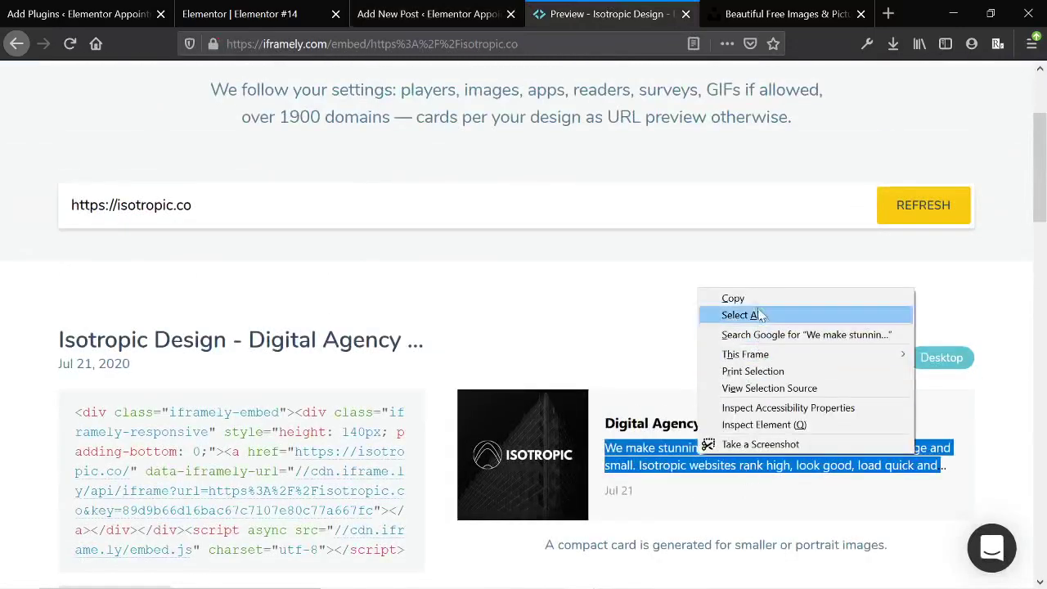
pyautogui.click(722, 299)
pyautogui.click(428, 14)
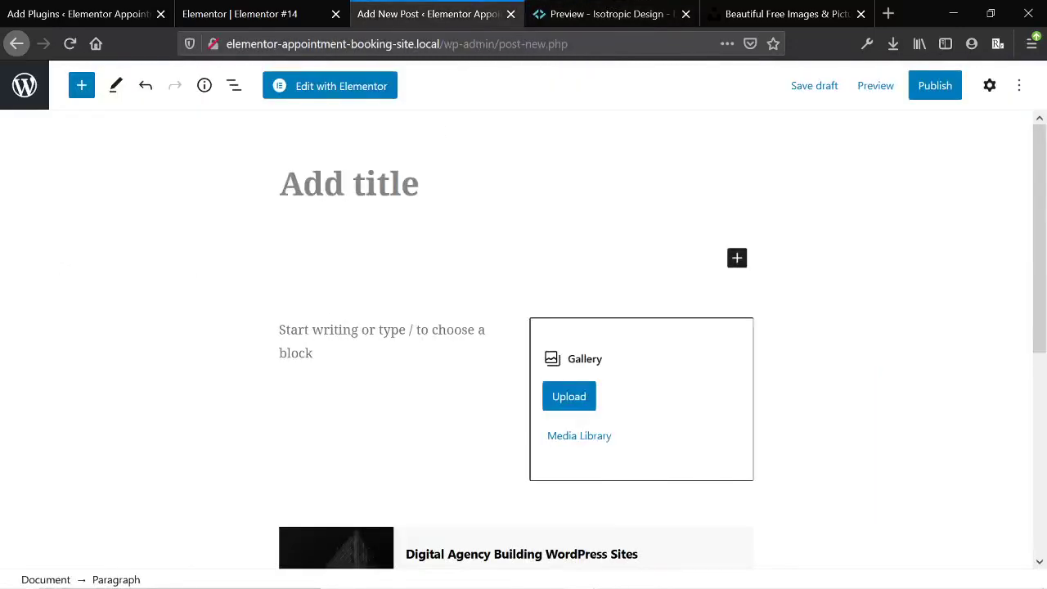
pyautogui.rightClick(411, 271)
pyautogui.click(482, 334)
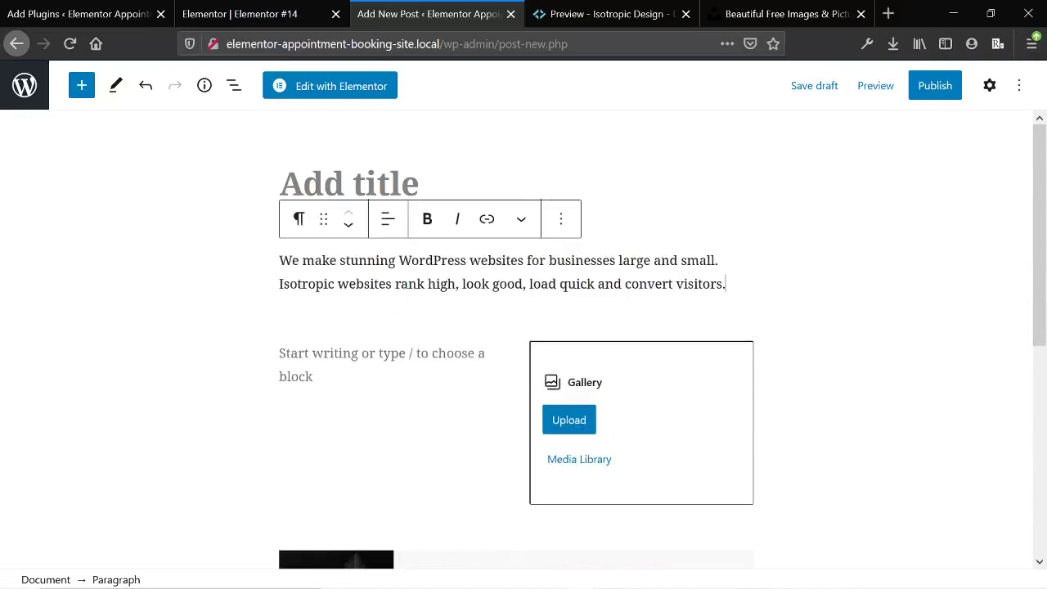
# Step: Create a gallery from the eagle and laptop photos in the media library and insert it in the second column
pyautogui.click(429, 377)
pyautogui.scroll(-2, 458, 372)
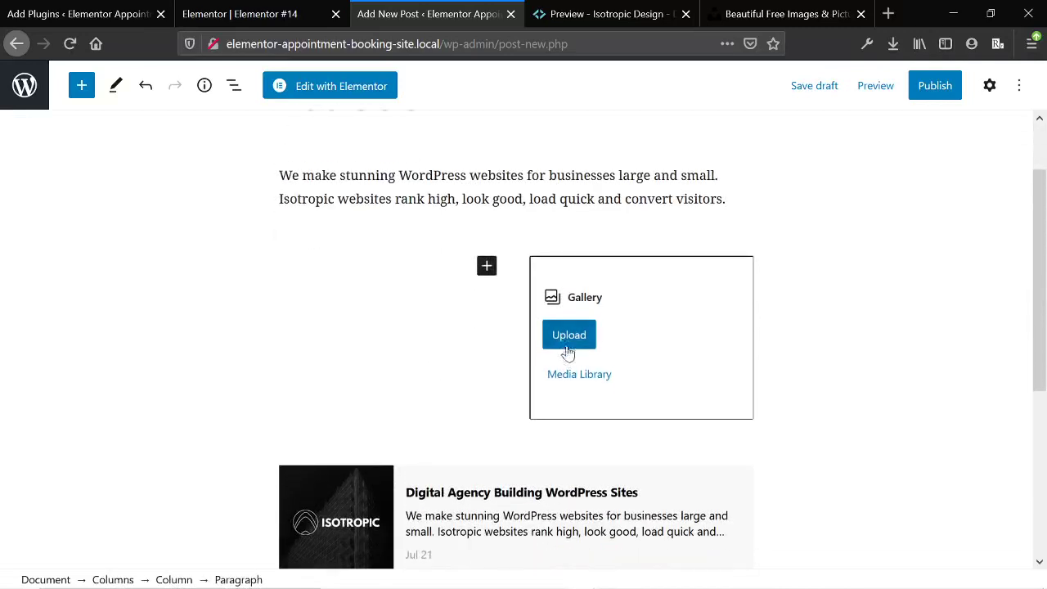
pyautogui.click(573, 370)
pyautogui.click(368, 274)
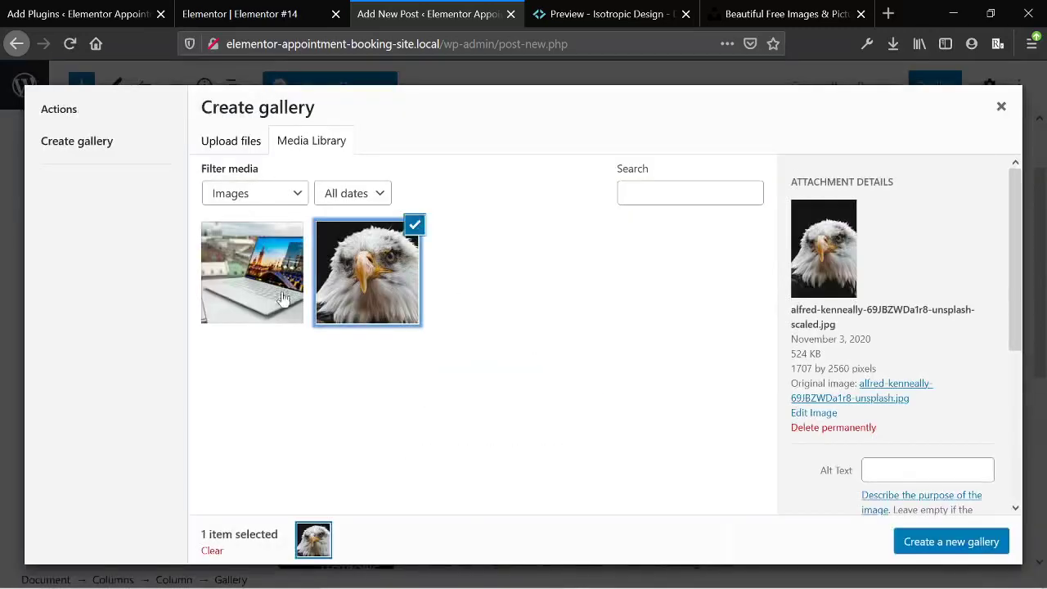
pyautogui.click(282, 298)
pyautogui.click(951, 542)
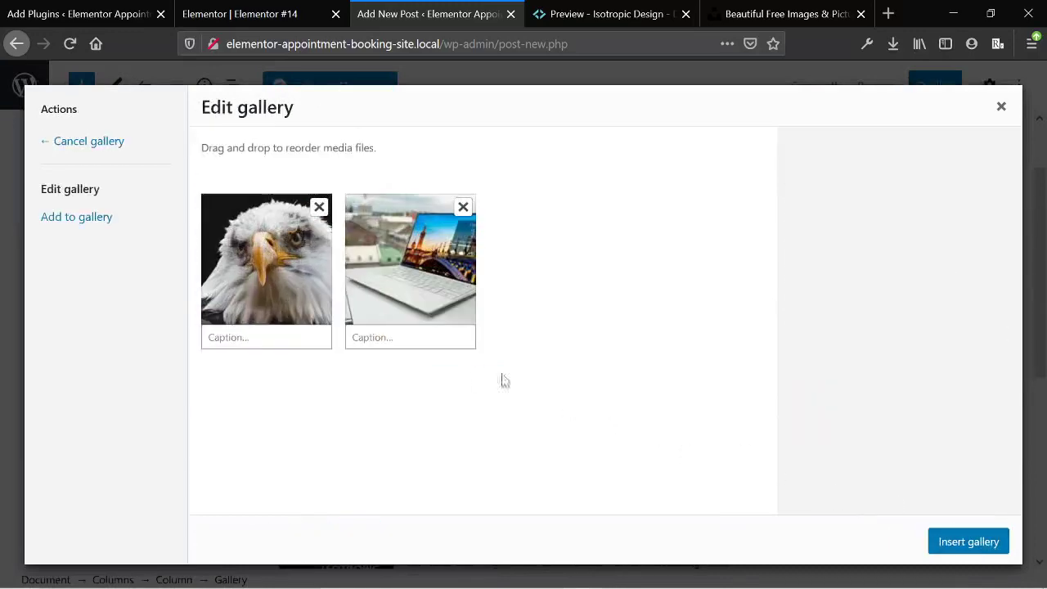
pyautogui.click(956, 548)
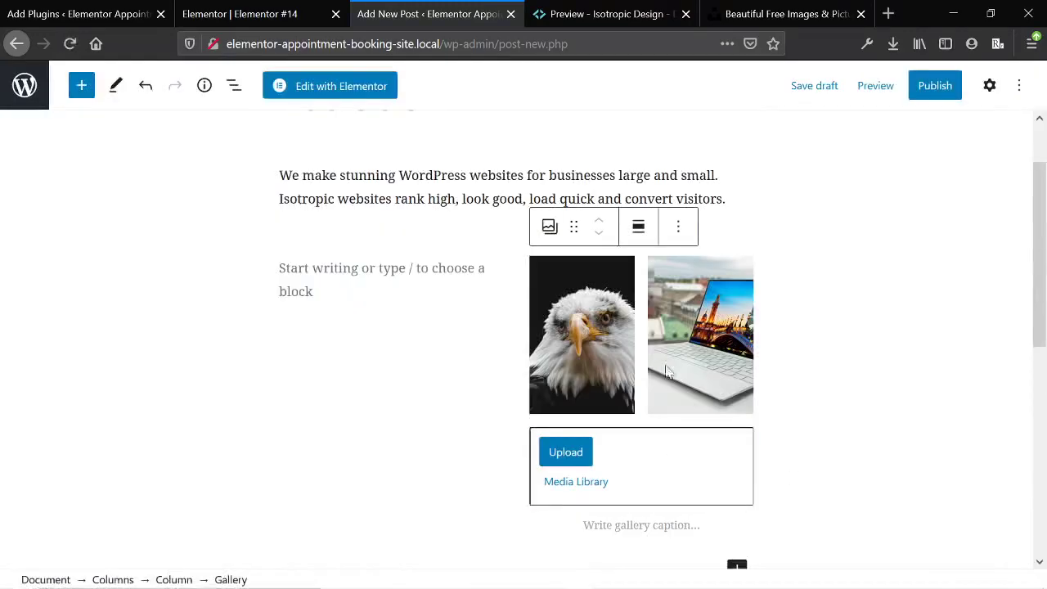
# Step: Copy the paragraph below the post title into the empty first column beside the gallery
pyautogui.click(484, 176)
pyautogui.hotkey('ctrl', 'a')
pyautogui.rightClick(420, 187)
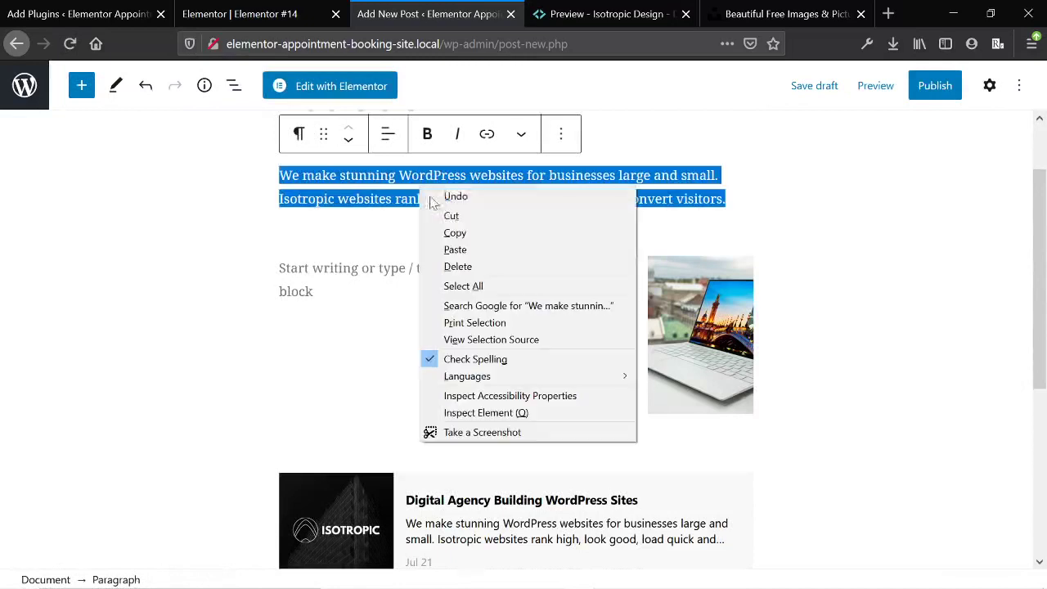
pyautogui.click(468, 236)
pyautogui.rightClick(378, 294)
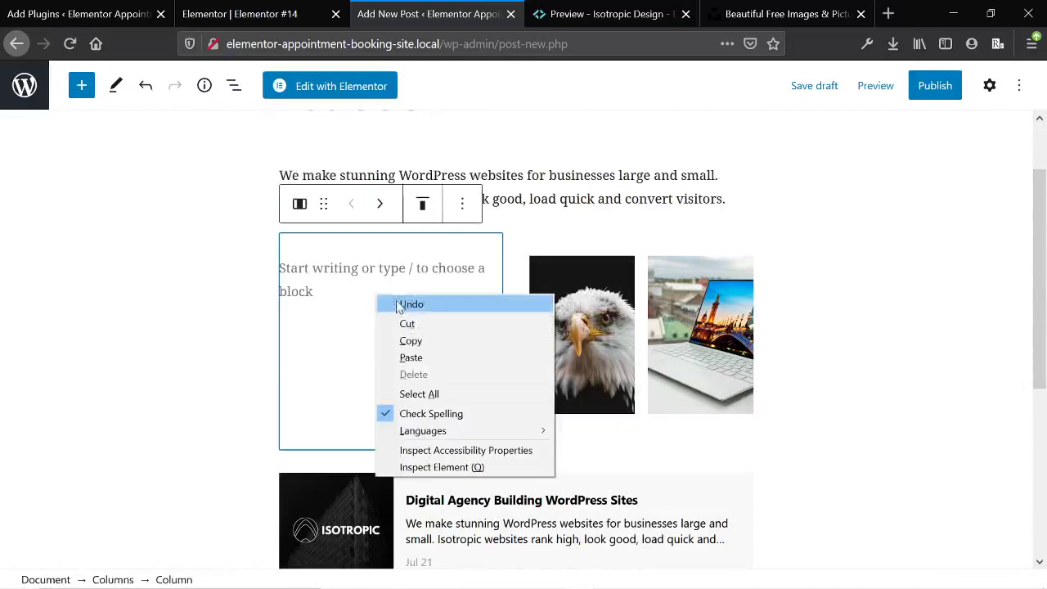
pyautogui.click(439, 357)
pyautogui.click(393, 270)
pyautogui.rightClick(396, 277)
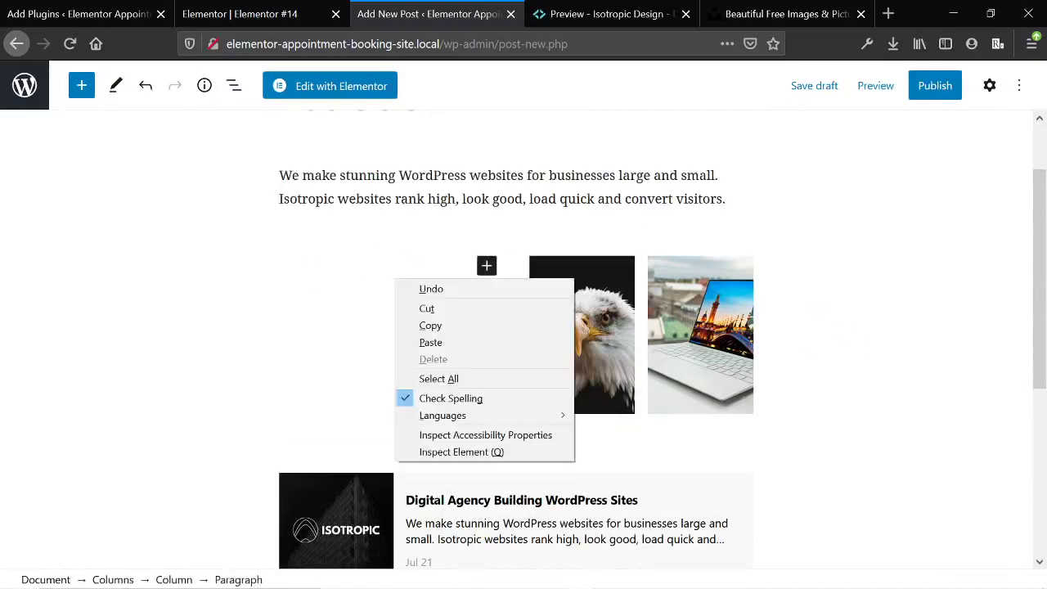
pyautogui.click(475, 342)
pyautogui.click(630, 175)
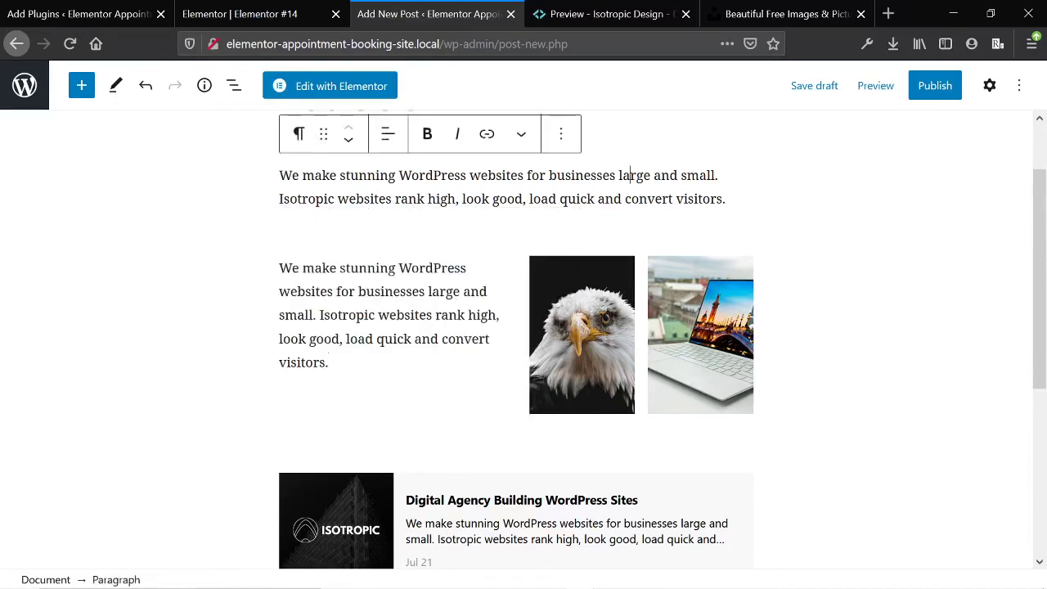
# Step: Preview the post in a new tab and examine its paragraphs, gallery and embedded card
pyautogui.click(873, 86)
pyautogui.click(761, 235)
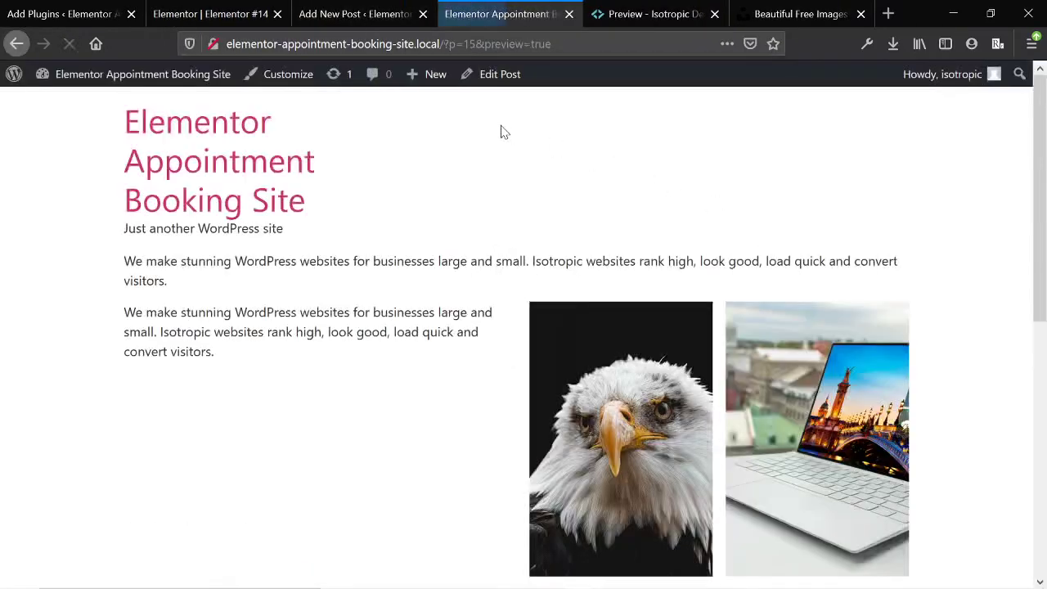
pyautogui.scroll(-6, 459, 231)
pyautogui.scroll(4, 457, 234)
pyautogui.scroll(3, 457, 236)
pyautogui.tripleClick(458, 262)
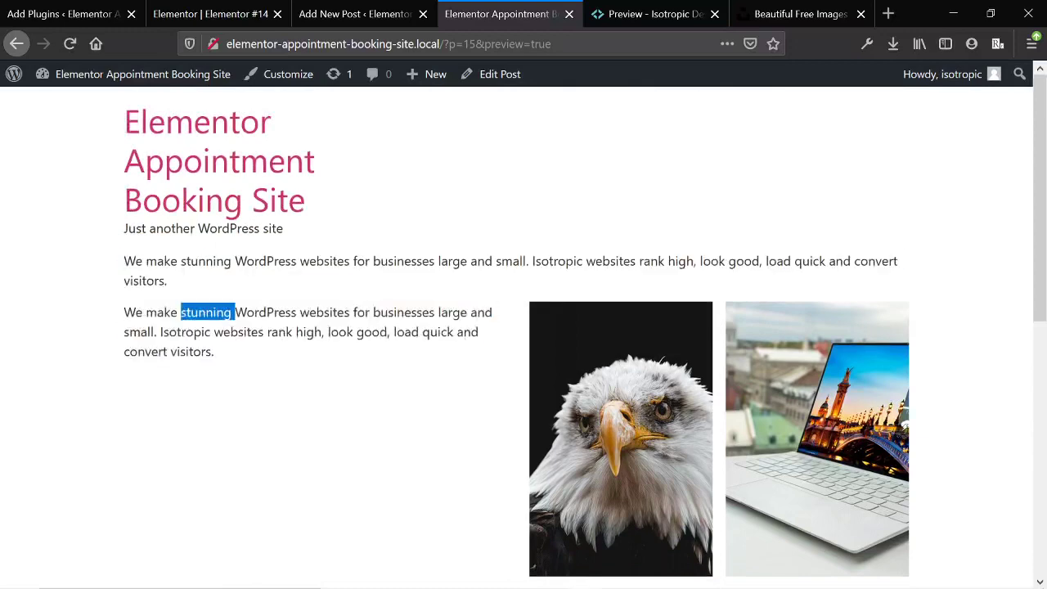
pyautogui.tripleClick(206, 313)
pyautogui.scroll(-3, 638, 399)
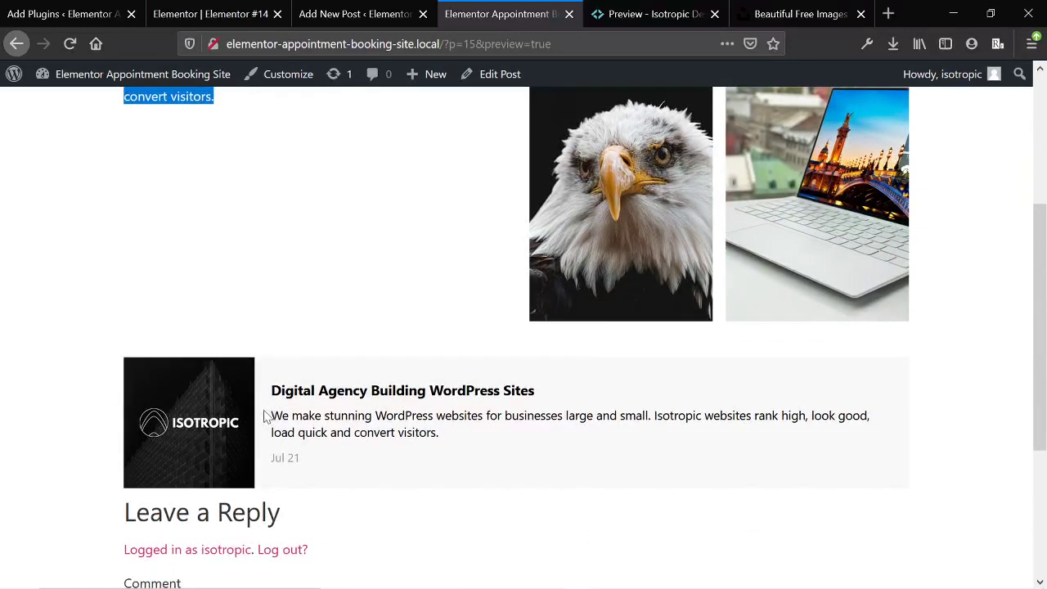
# Step: Add a two-column section to the Elementor post, and close that editor's browser tab
pyautogui.click(211, 14)
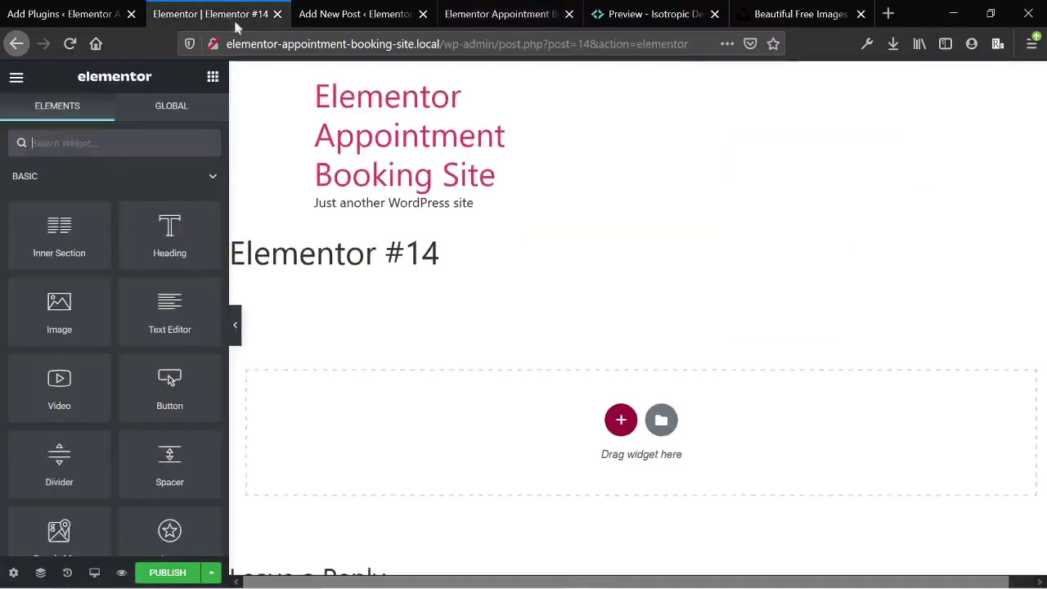
pyautogui.click(621, 422)
pyautogui.click(491, 458)
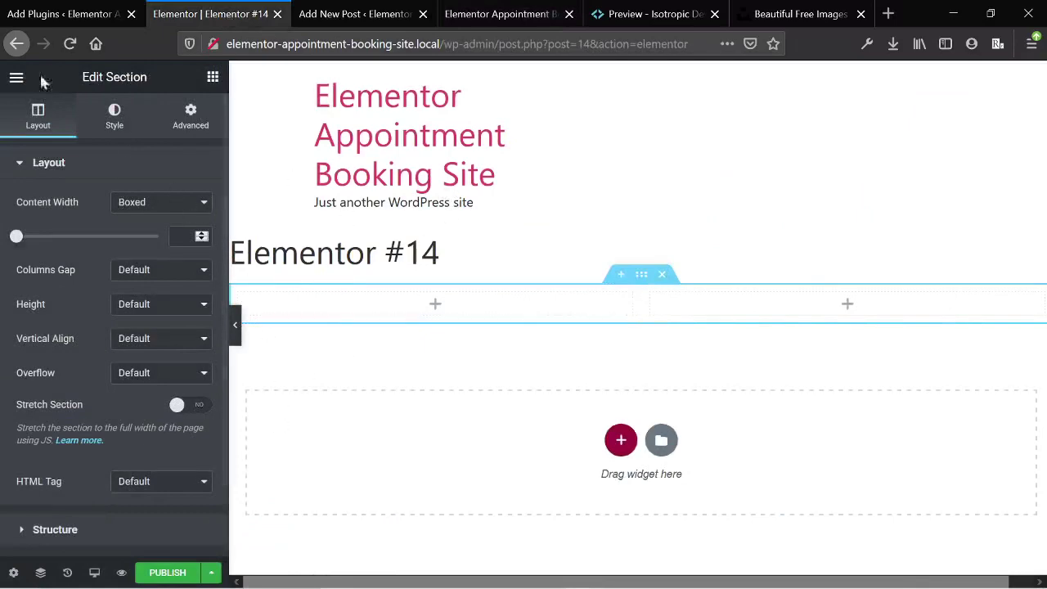
pyautogui.click(309, 15)
pyautogui.click(266, 18)
pyautogui.click(278, 15)
# Step: Look over the post in the block editor and dismiss the open preview options
pyautogui.click(628, 292)
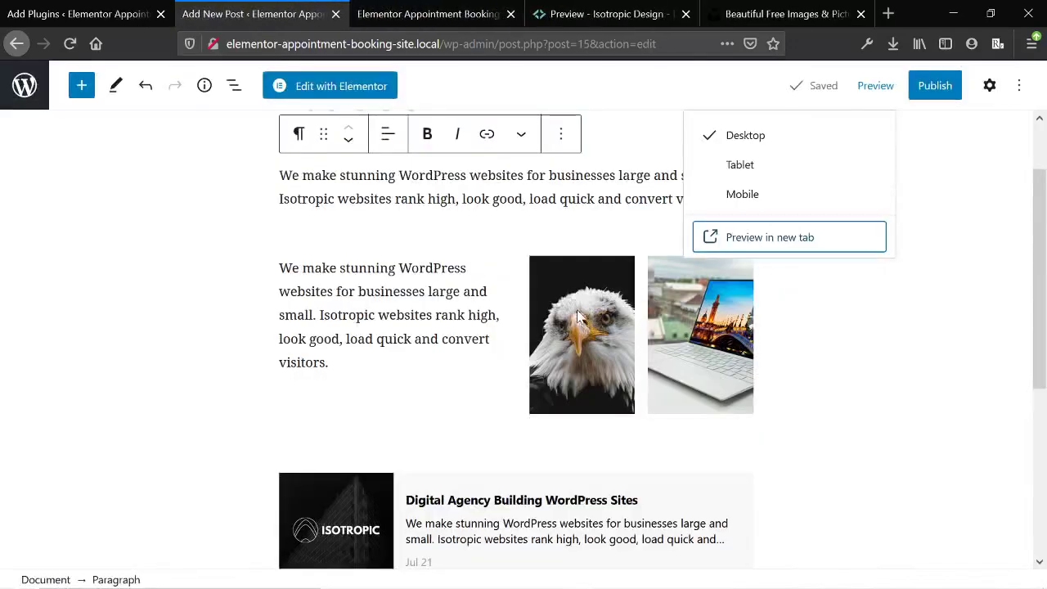
pyautogui.scroll(1, 524, 344)
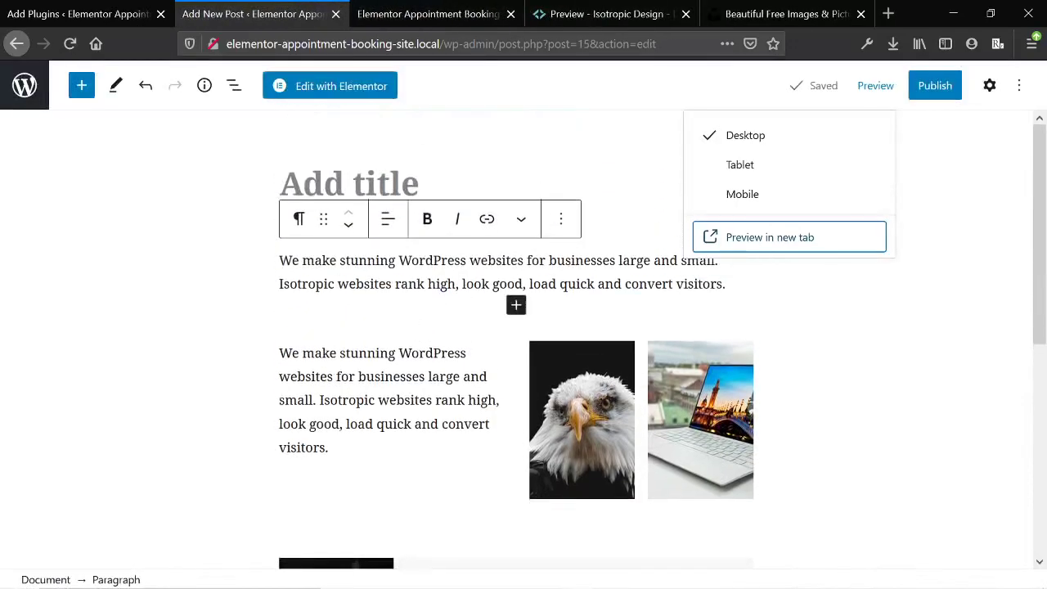
pyautogui.click(393, 284)
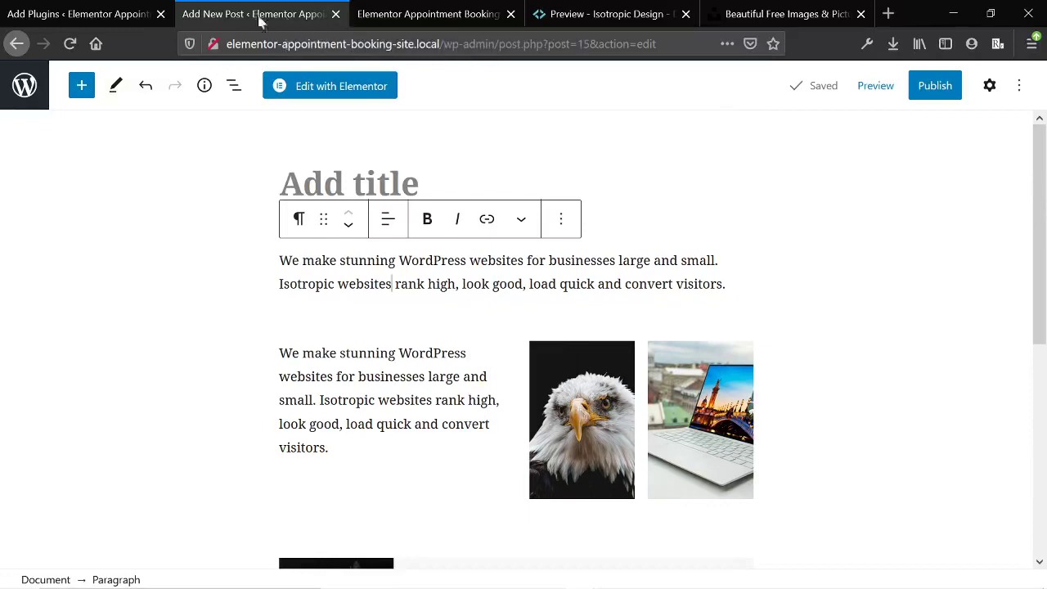
# Step: Return to the Add Plugins page and examine the available plugins in the "gutenberg" search results
pyautogui.click(103, 17)
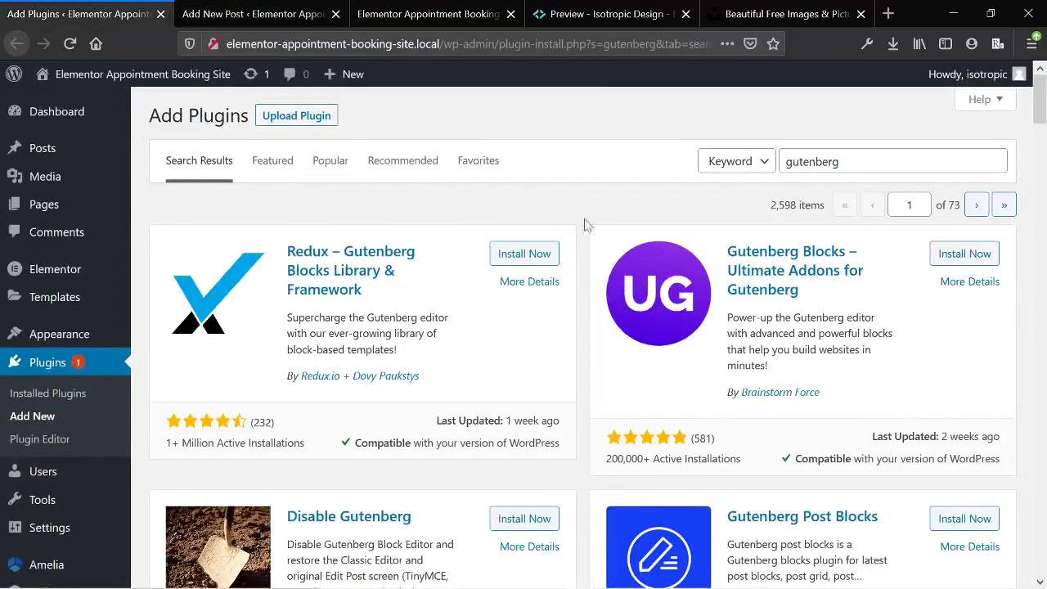
pyautogui.scroll(-7, 605, 237)
pyautogui.scroll(4, 616, 245)
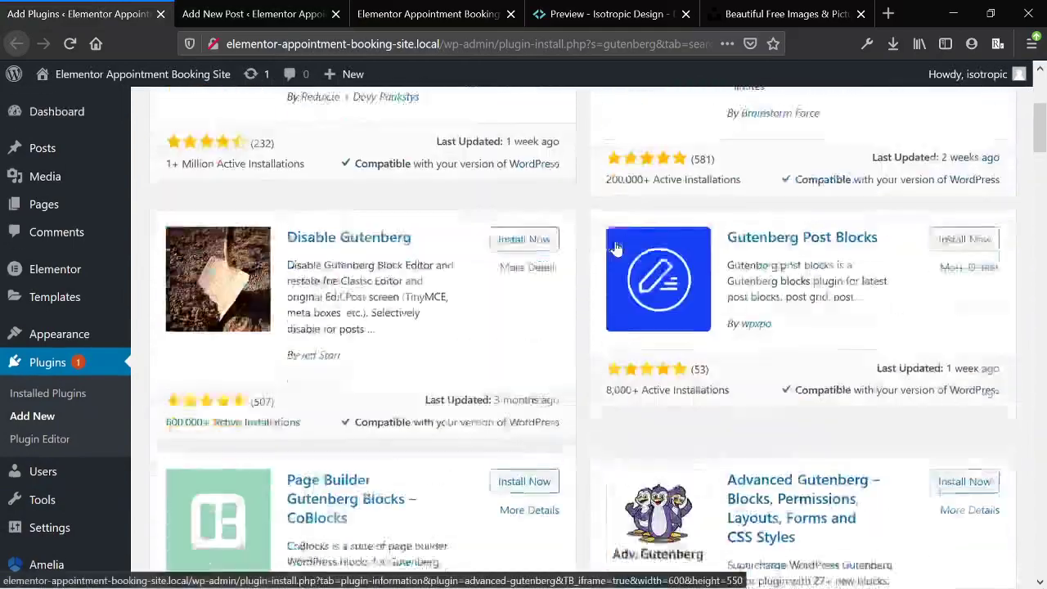
pyautogui.scroll(3, 617, 247)
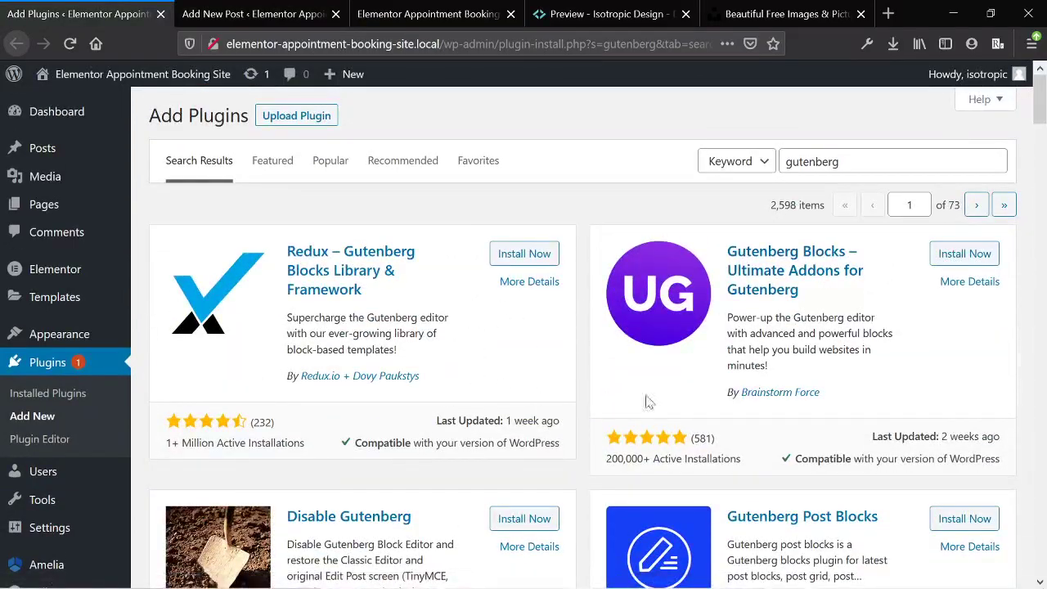
pyautogui.scroll(-2, 678, 403)
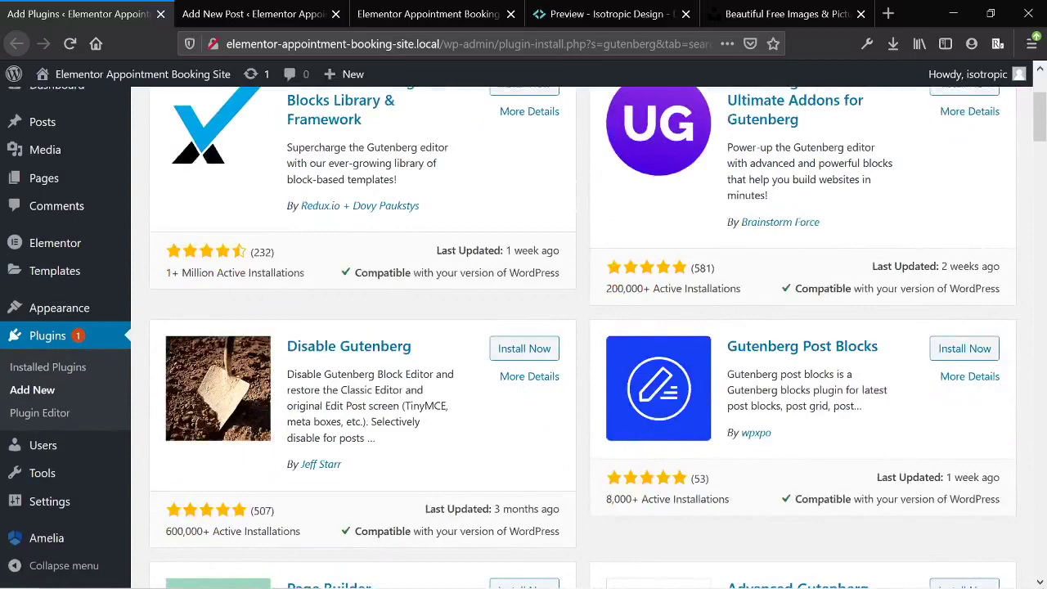
pyautogui.scroll(-6, 469, 360)
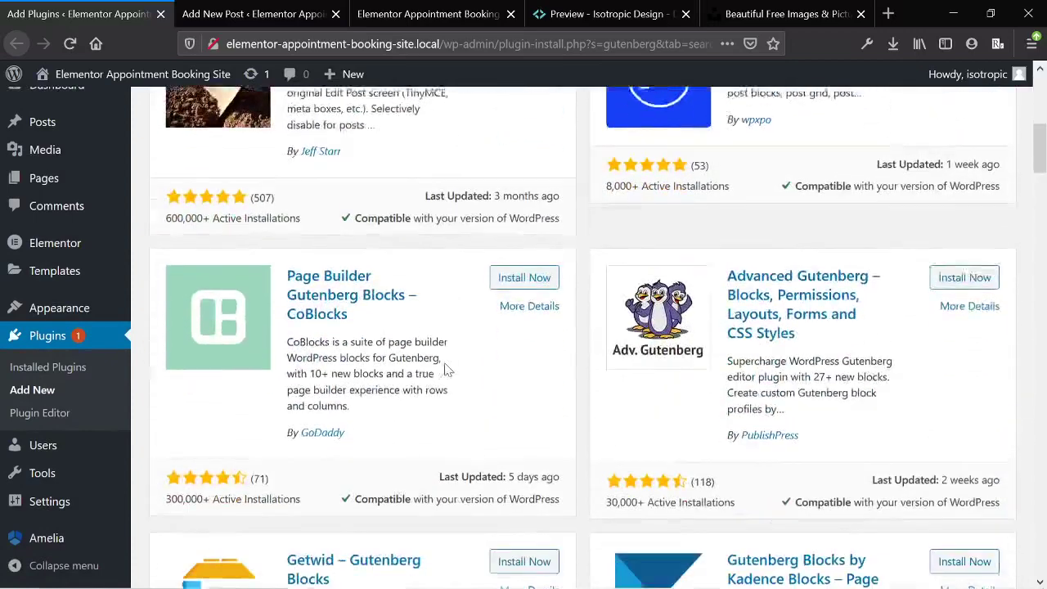
pyautogui.scroll(-9, 556, 326)
pyautogui.scroll(-7, 601, 323)
pyautogui.scroll(-11, 601, 324)
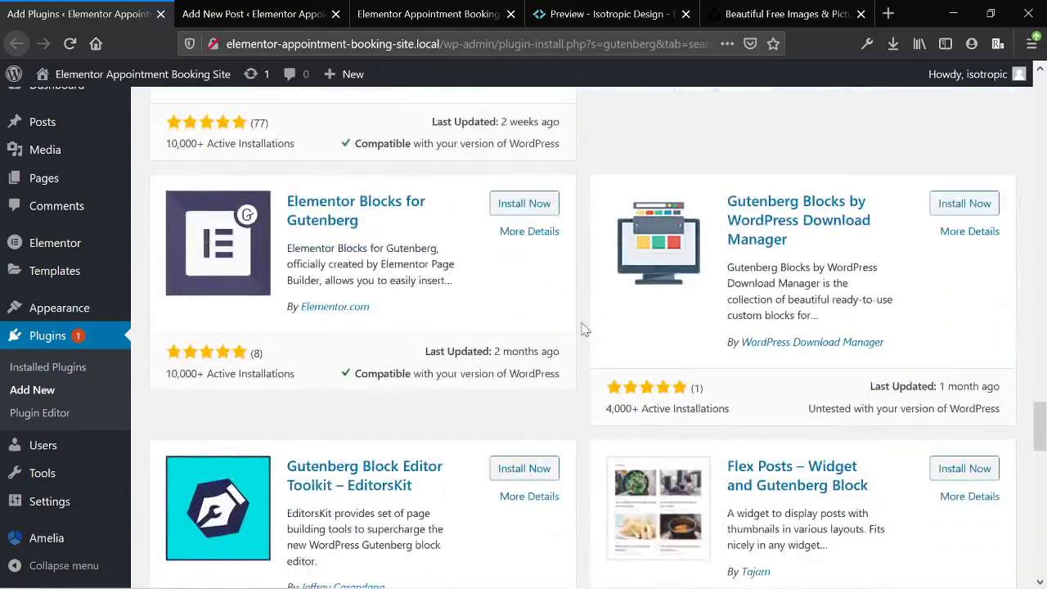
# Step: Install the Gutenberg Blocks – Ultimate Addons for Gutenberg plugin by Brainstorm Force
pyautogui.scroll(20, 586, 329)
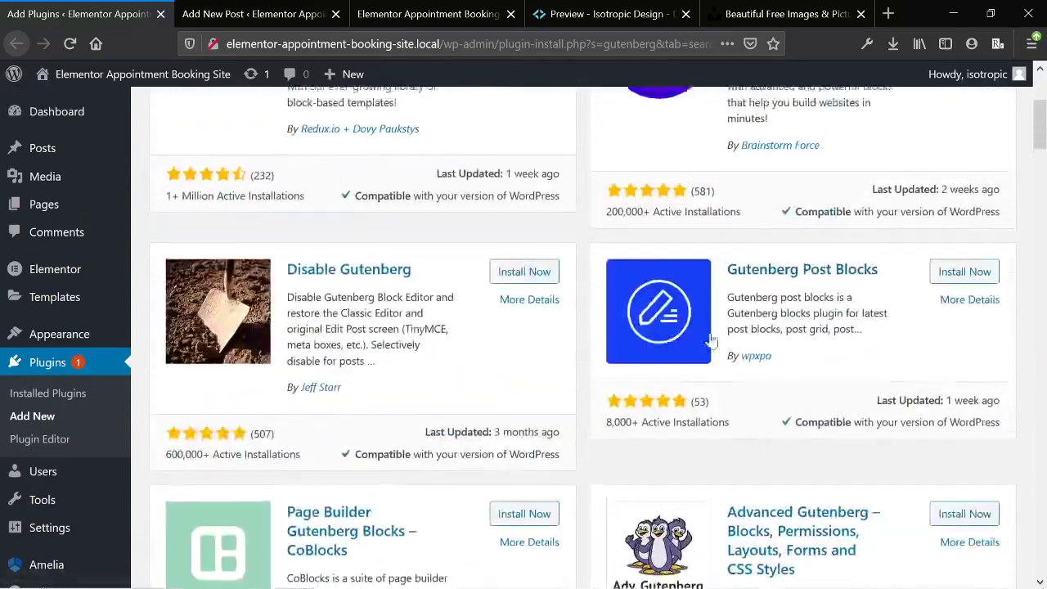
pyautogui.scroll(3, 712, 342)
pyautogui.click(967, 255)
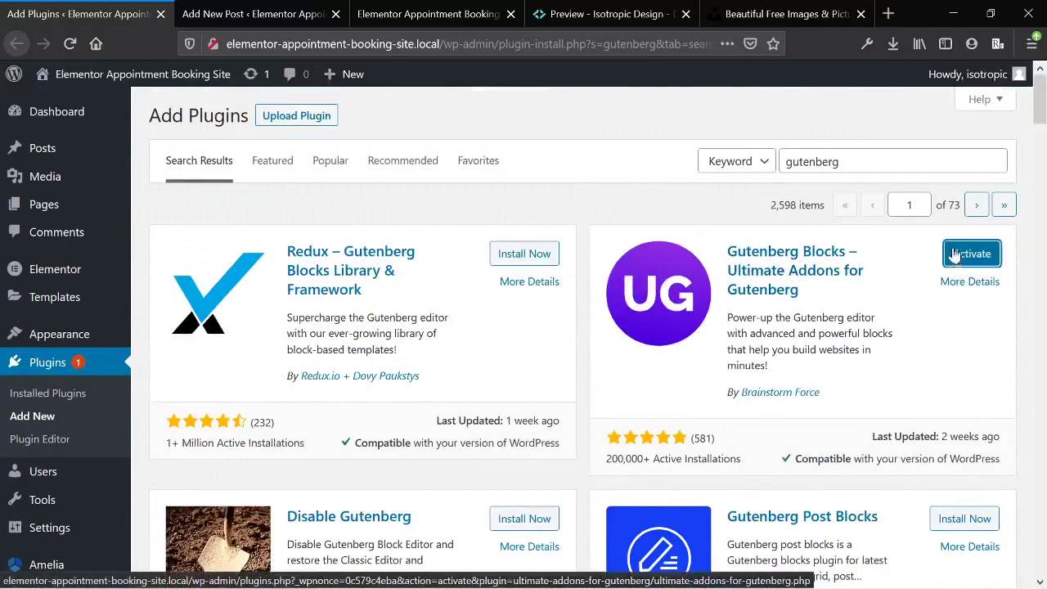
# Step: Activate the Ultimate Addons for Gutenberg plugin and look over the available blocks on its settings page
pyautogui.click(953, 255)
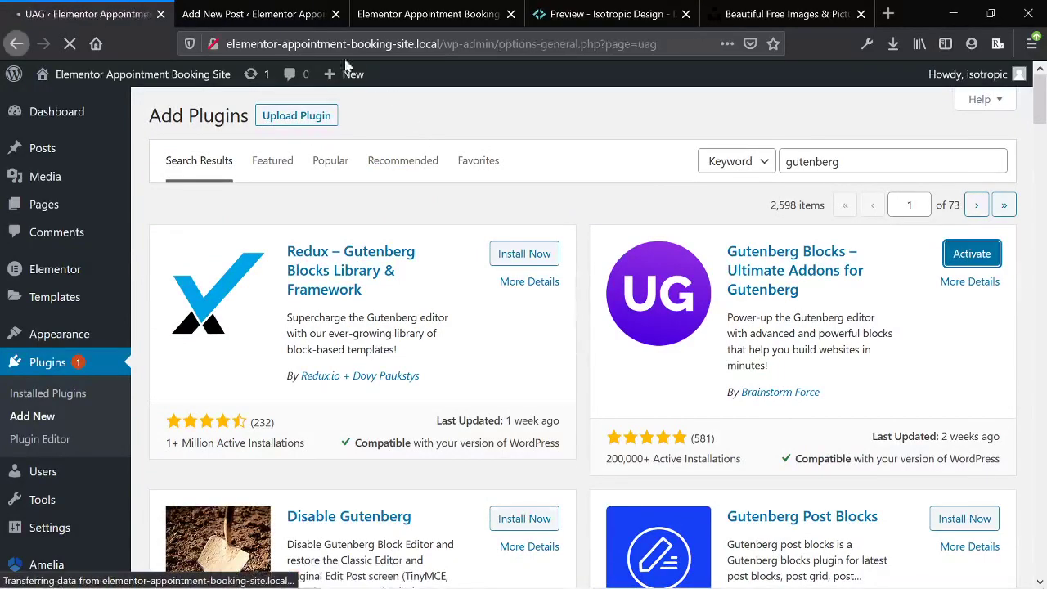
pyautogui.scroll(-15, 337, 237)
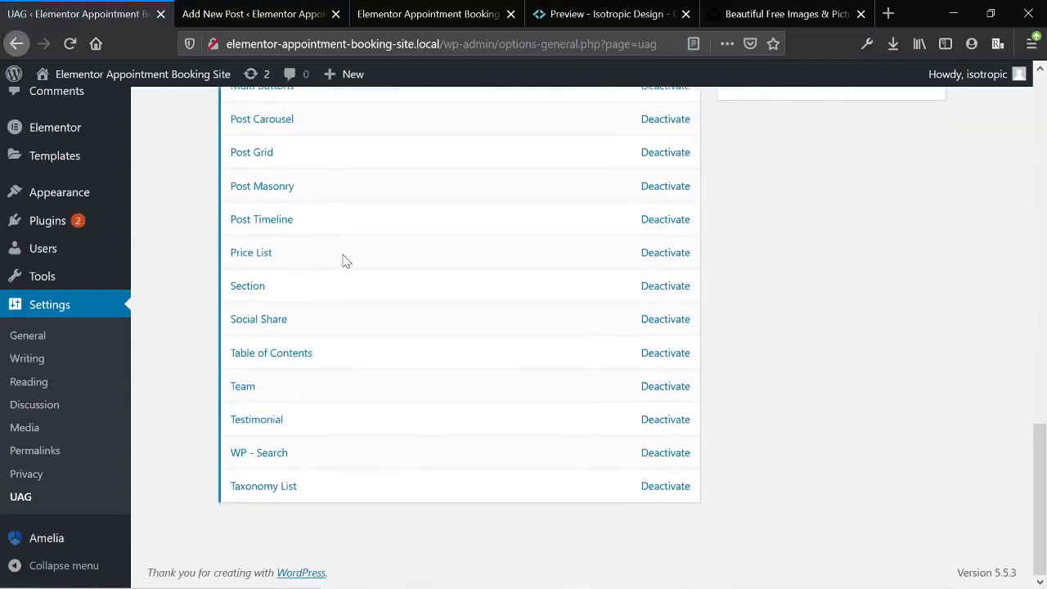
pyautogui.scroll(15, 344, 254)
pyautogui.scroll(-6, 345, 250)
pyautogui.scroll(-5, 344, 250)
pyautogui.scroll(9, 345, 249)
pyautogui.scroll(4, 347, 250)
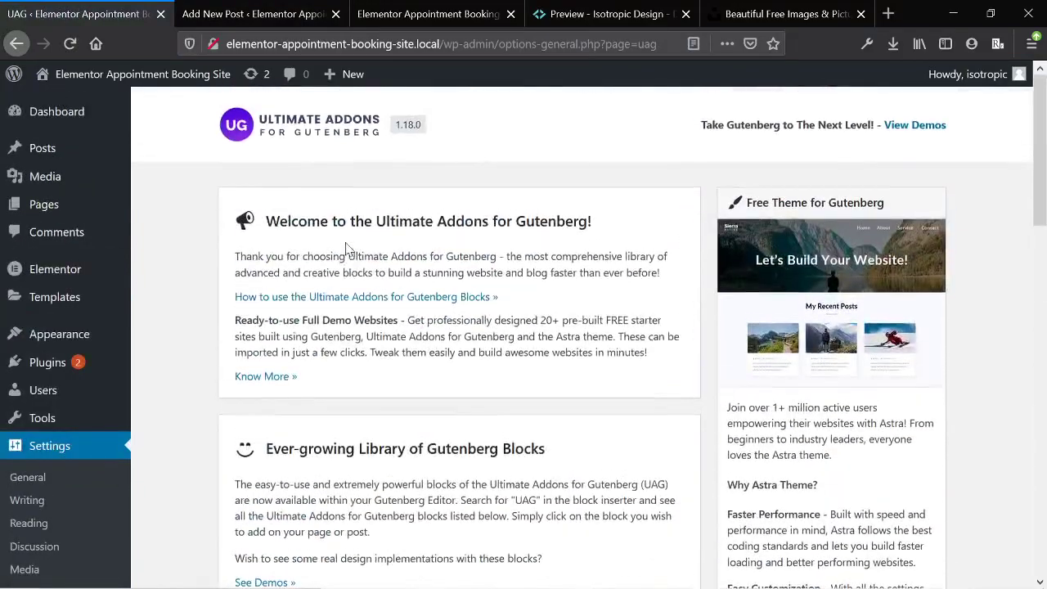
# Step: Return to the draft post in the block editor and reload the page so the plugin's blocks load
pyautogui.click(250, 10)
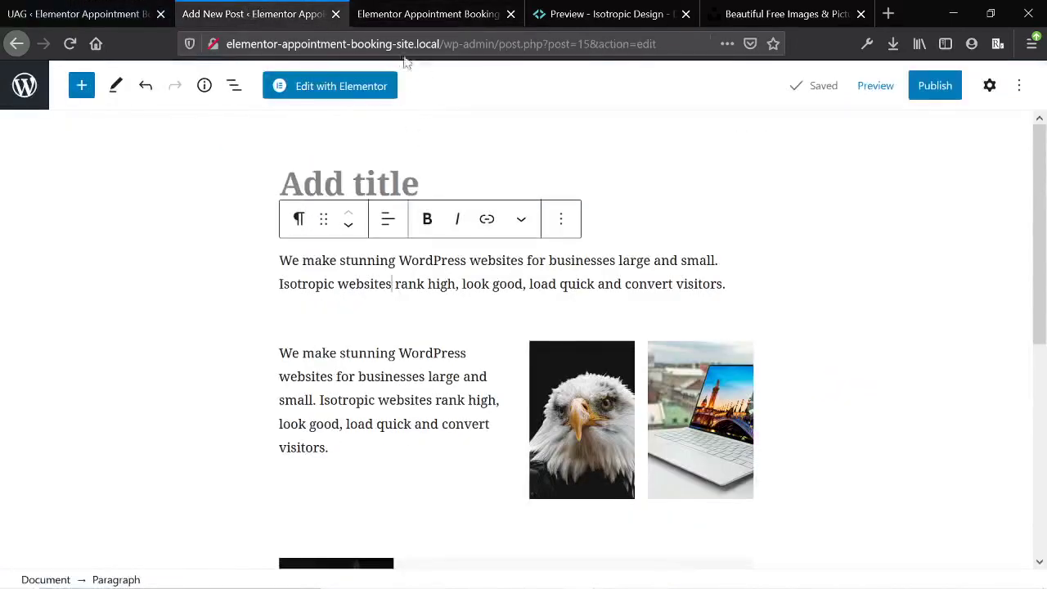
pyautogui.click(70, 43)
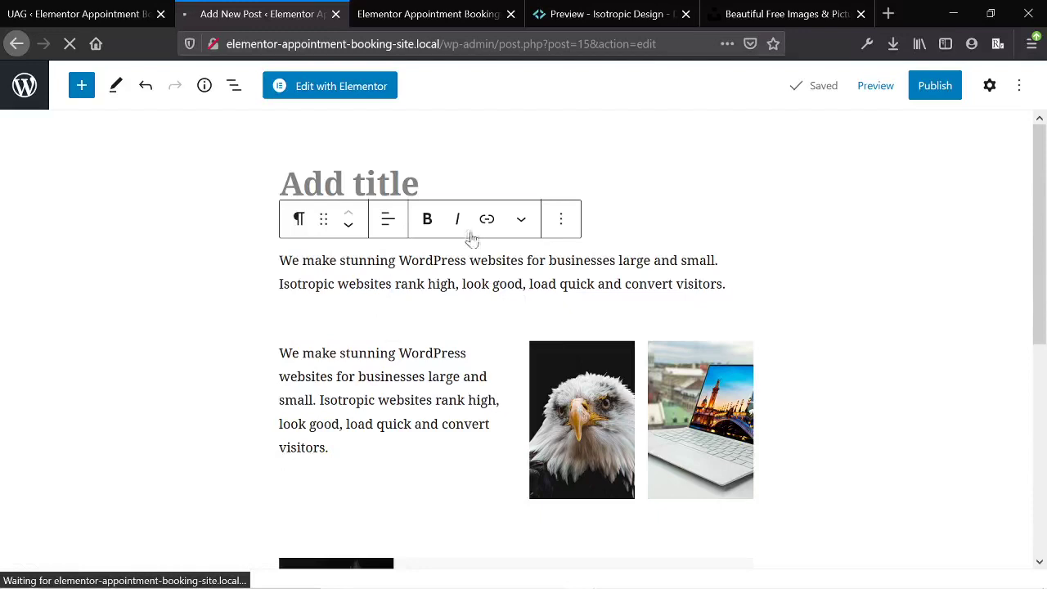
pyautogui.scroll(-2, 458, 219)
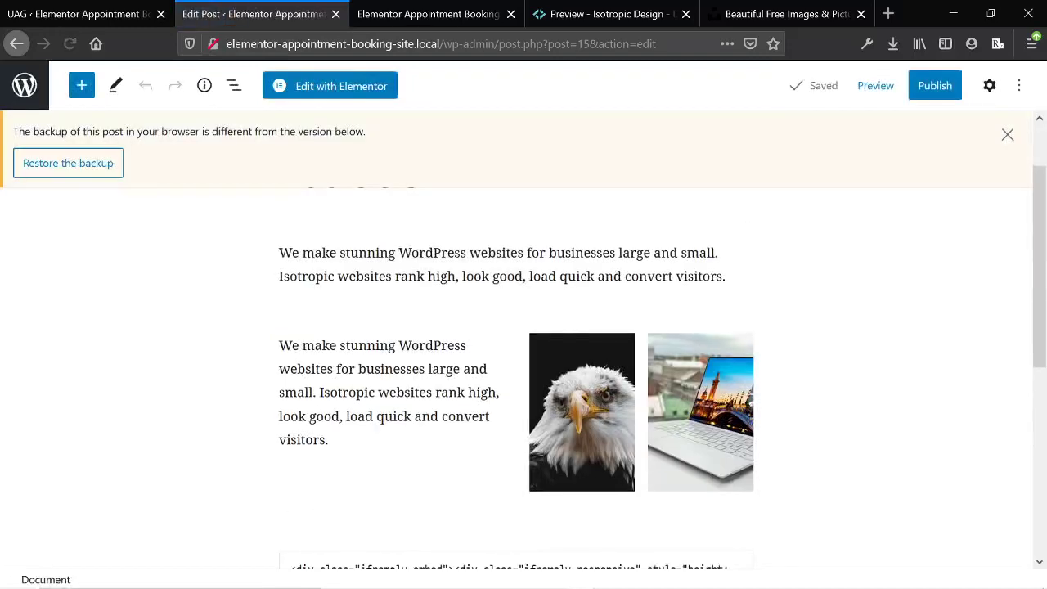
# Step: Browse the Ultimate Addons Blocks category in the block library and insert an Inline Notice block at the end of the post
pyautogui.scroll(-5, 500, 290)
pyautogui.click(737, 319)
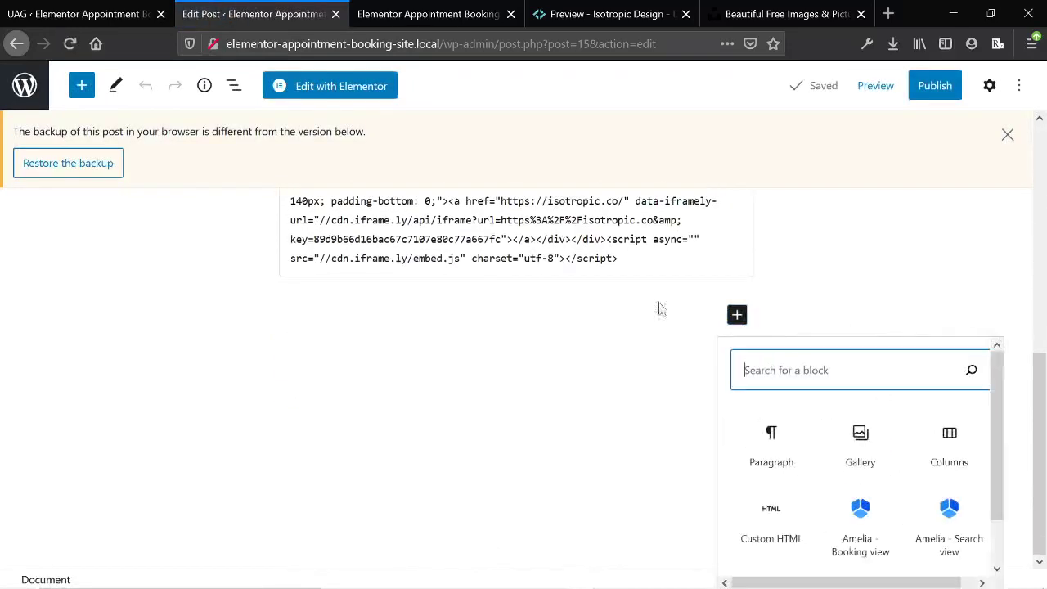
pyautogui.click(85, 86)
pyautogui.scroll(-12, 123, 348)
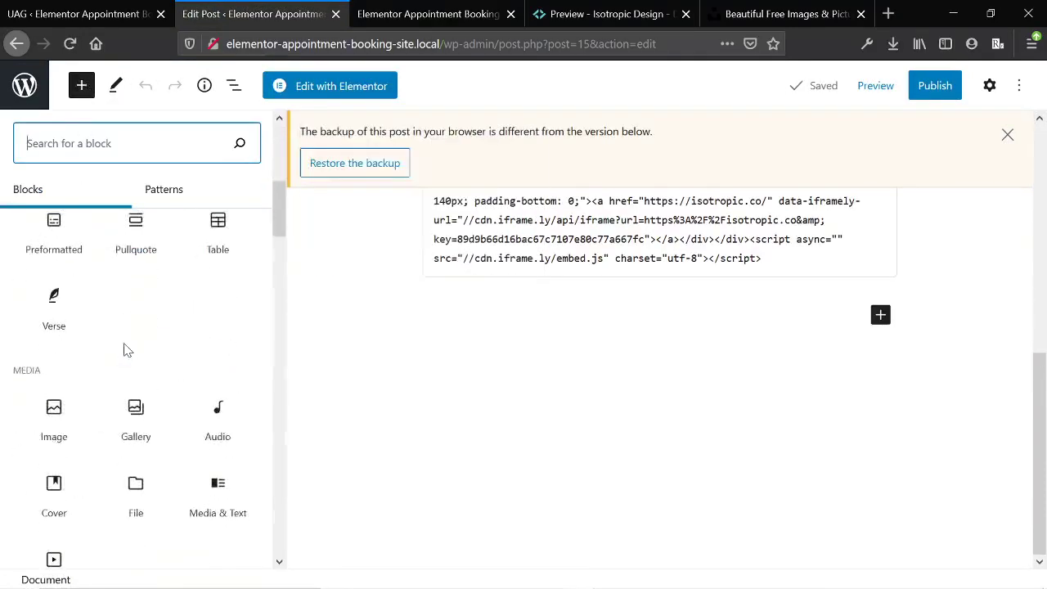
pyautogui.scroll(-10, 128, 350)
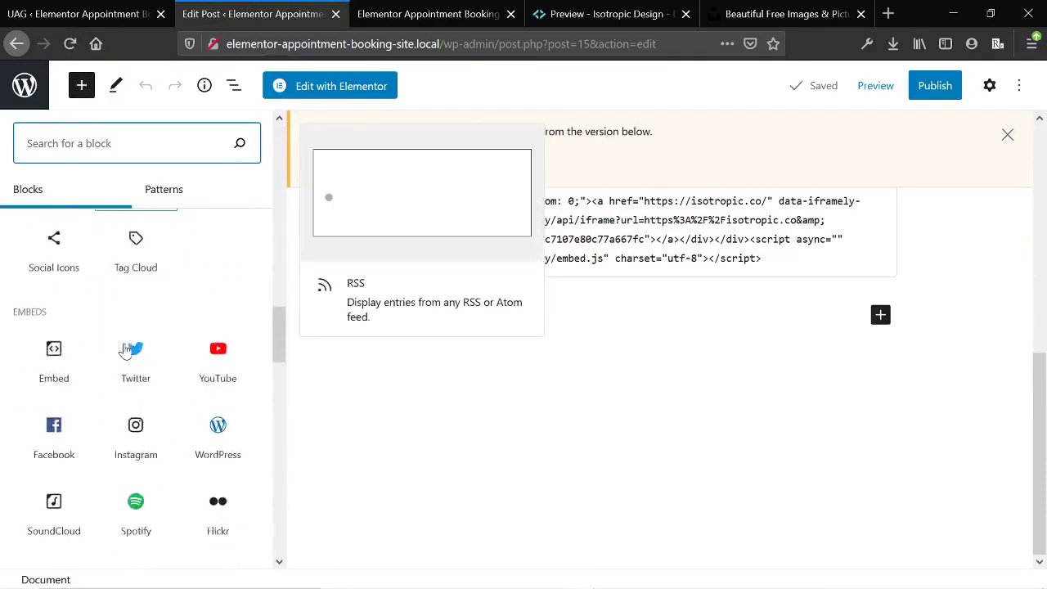
pyautogui.scroll(-4, 180, 360)
pyautogui.scroll(-5, 129, 441)
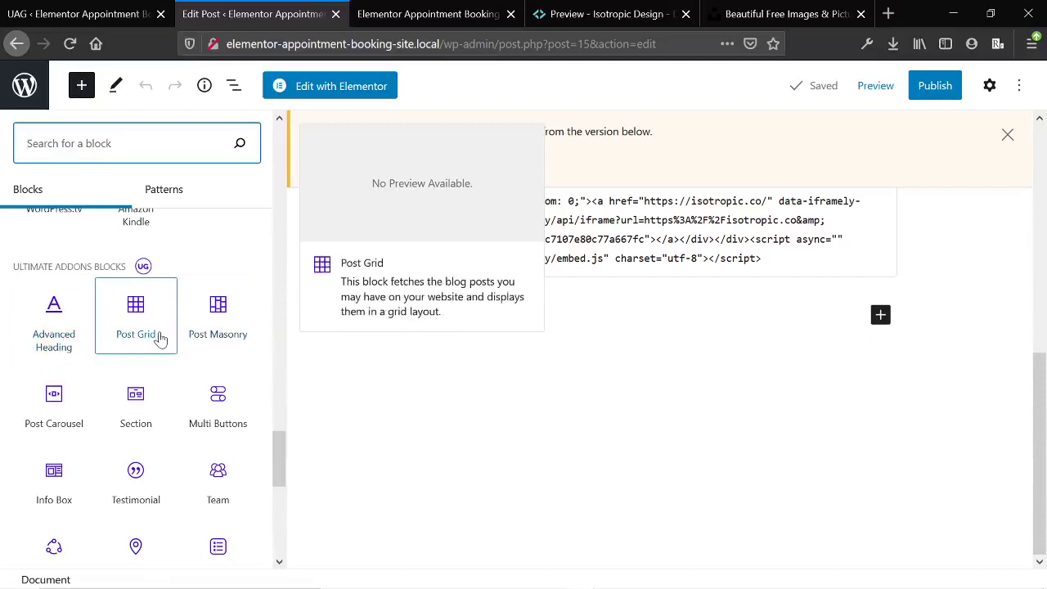
pyautogui.scroll(-2, 156, 340)
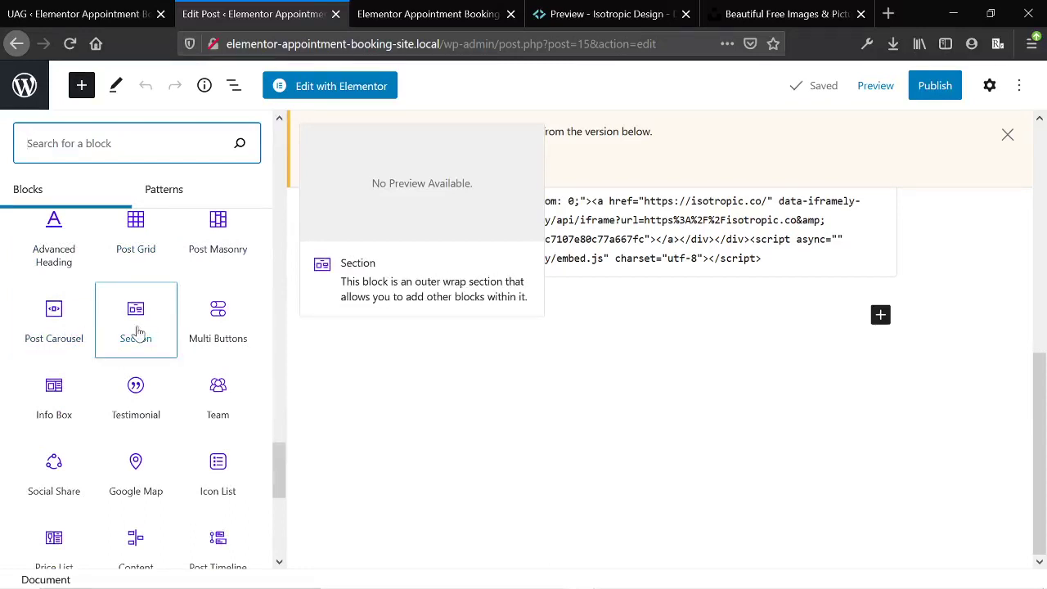
pyautogui.scroll(-2, 218, 331)
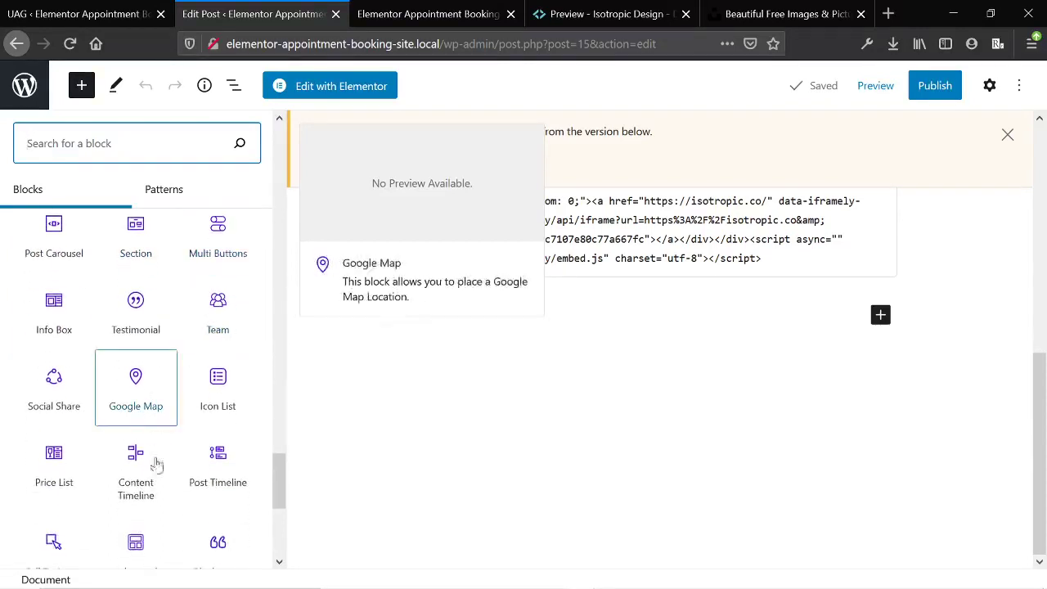
pyautogui.scroll(-6, 160, 468)
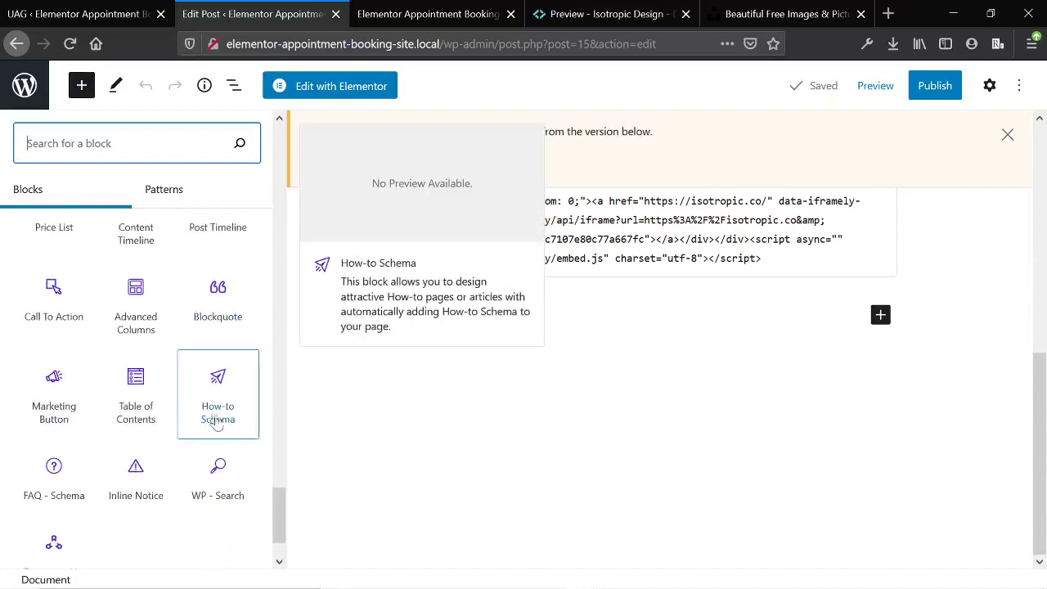
pyautogui.click(135, 462)
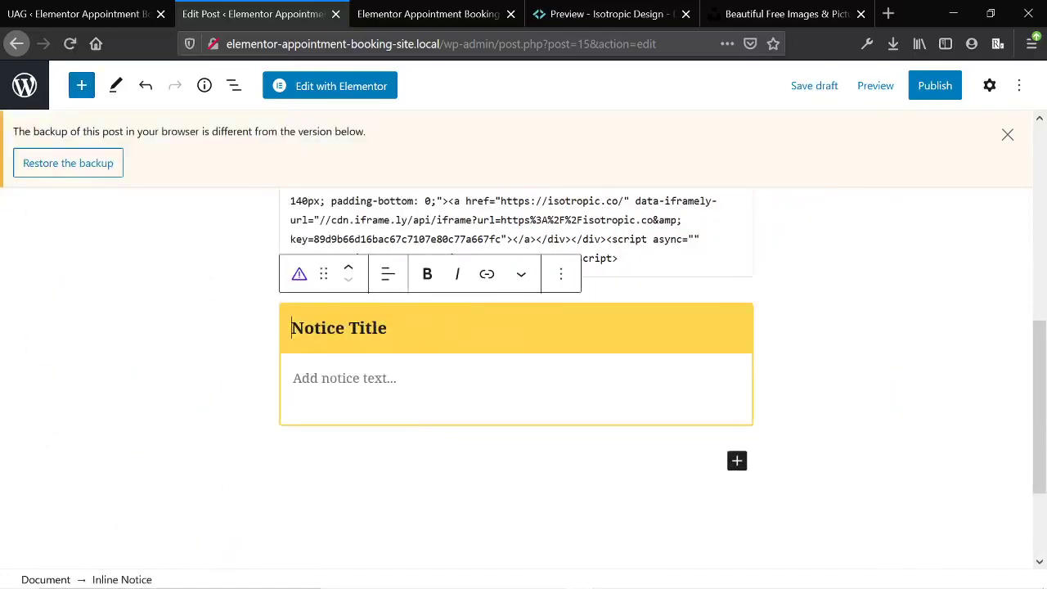
# Step: Insert a Price List block from the Ultimate Addons Blocks below the Inline Notice, and look over the post
pyautogui.click(82, 86)
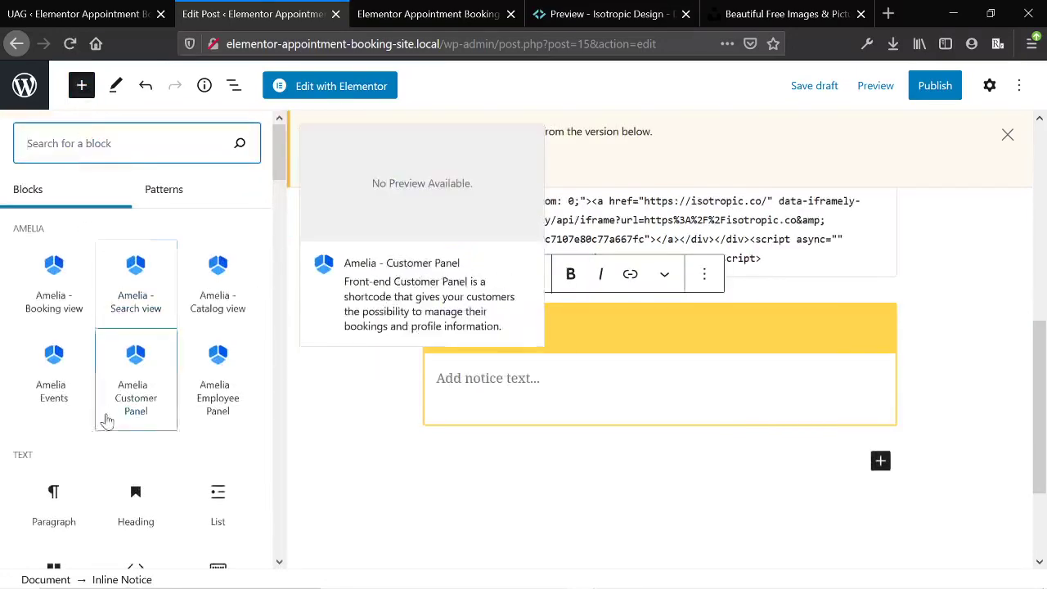
pyautogui.scroll(-20, 106, 422)
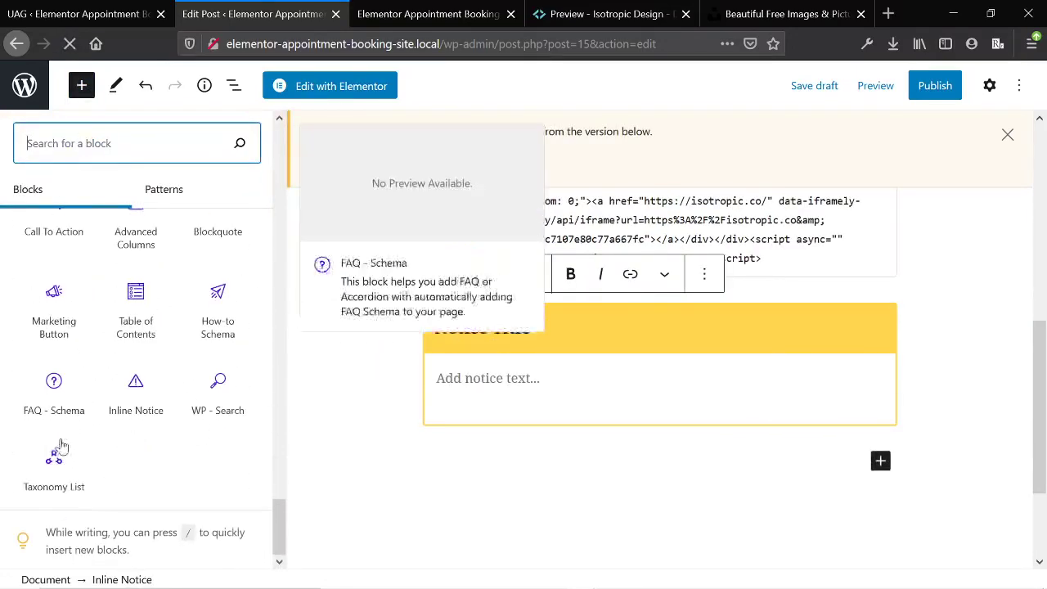
pyautogui.scroll(2, 72, 372)
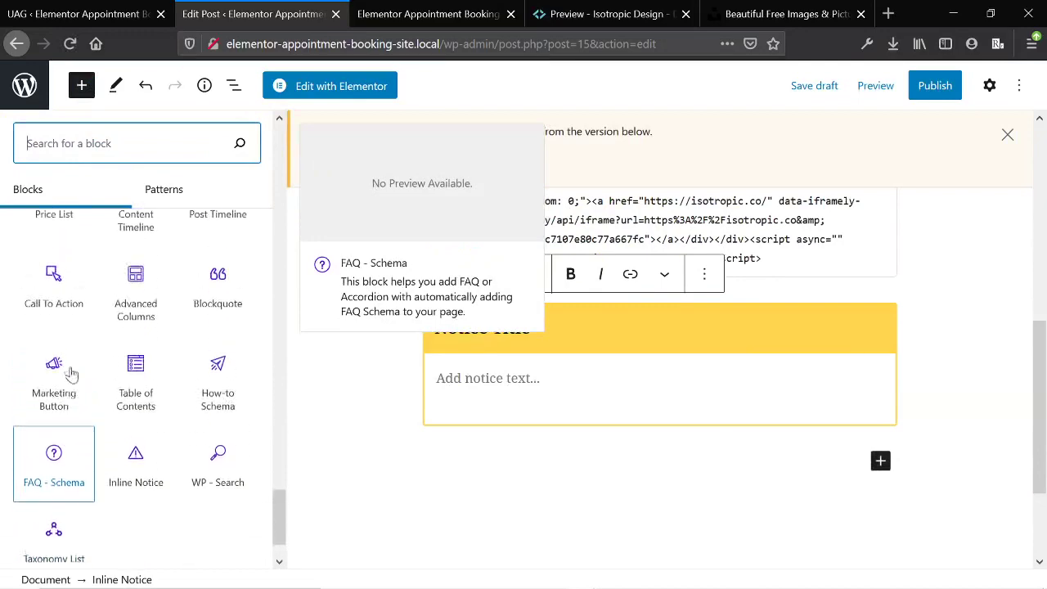
pyautogui.scroll(4, 65, 397)
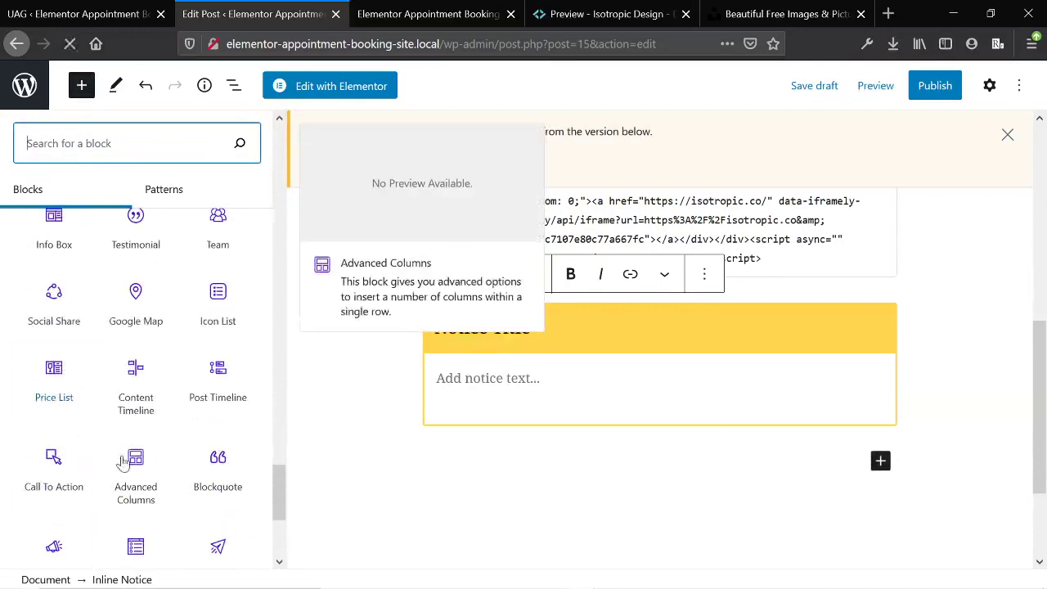
pyautogui.click(54, 380)
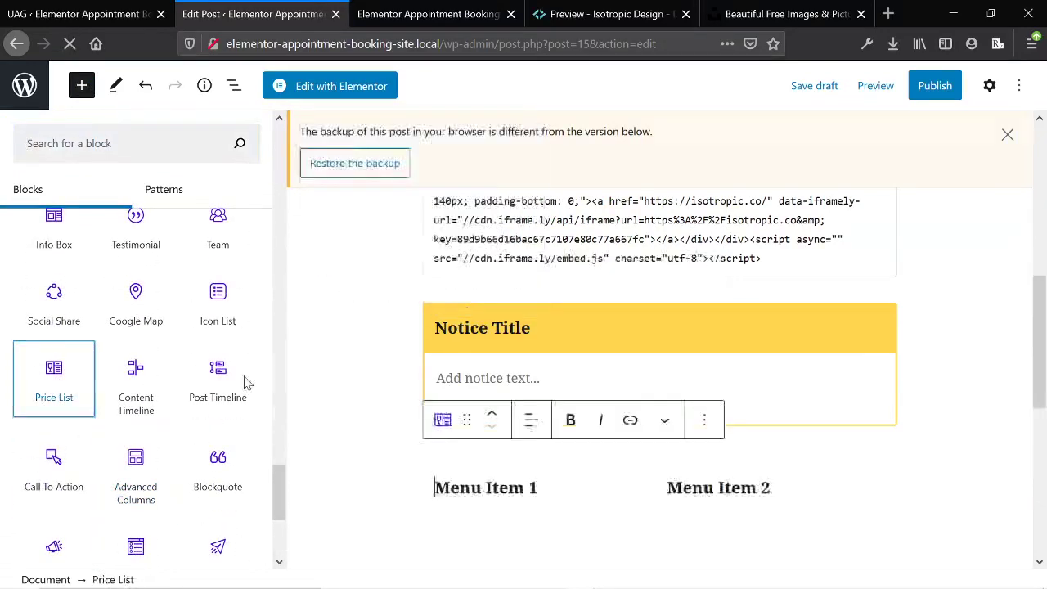
pyautogui.scroll(-4, 430, 367)
pyautogui.scroll(3, 430, 368)
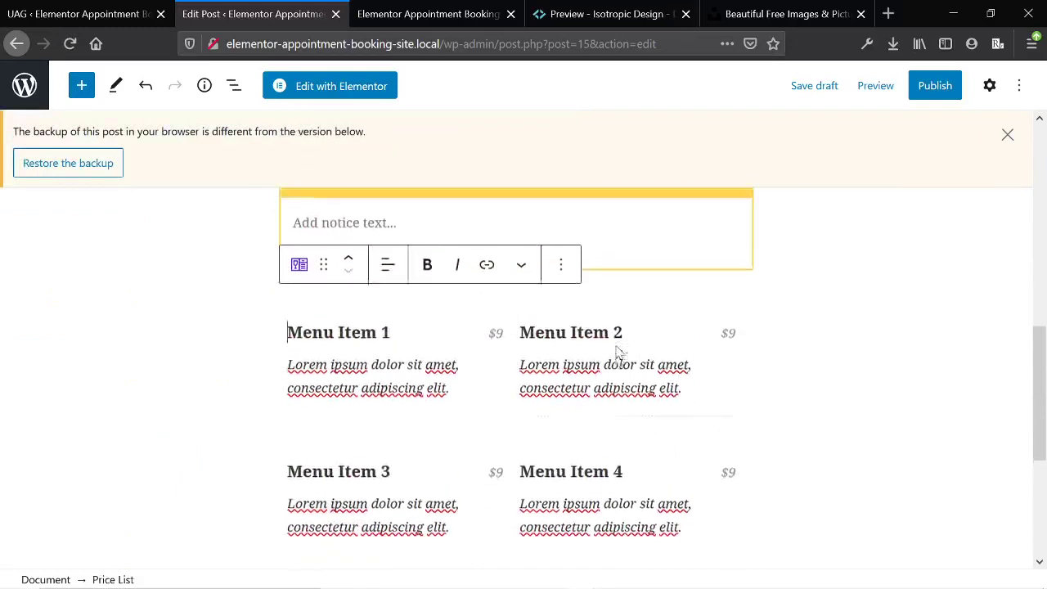
pyautogui.scroll(10, 516, 368)
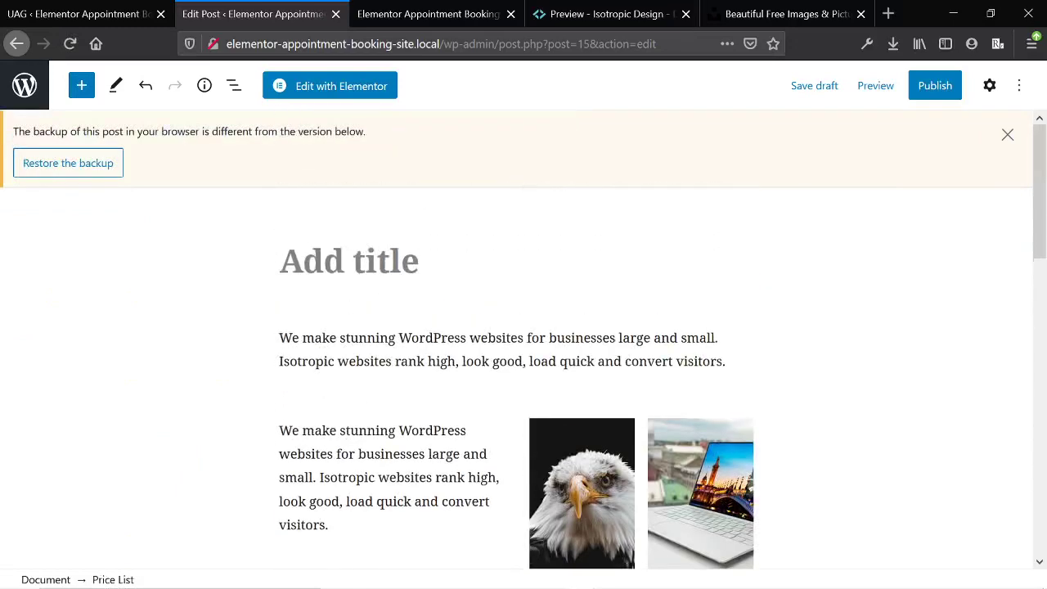